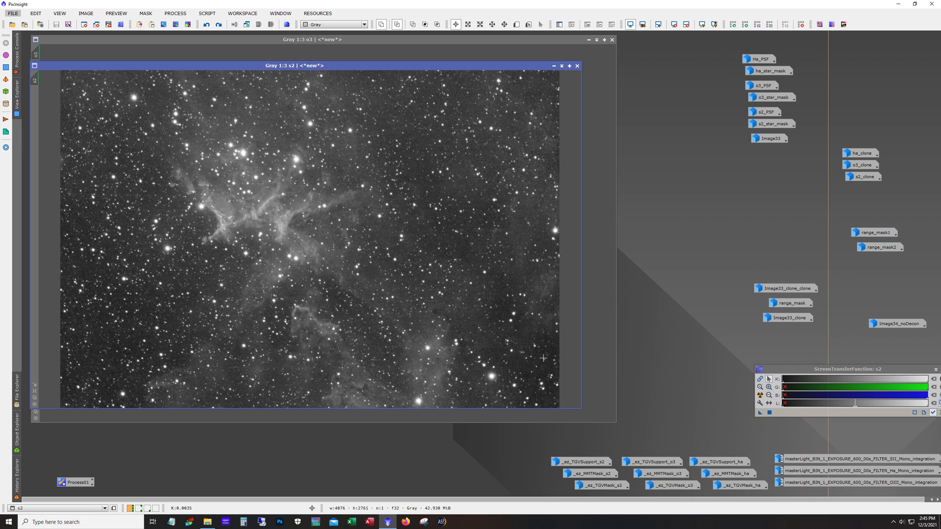
View the s2 image without its screen stretch, zooming to 1:1 and panning across it.
{"action": "key", "text": "ctrl+F12"}
{"action": "key", "text": "ctrl+F12"}
{"action": "scroll", "coordinate": [442, 212], "scroll_direction": "up", "scroll_amount": 2}
{"action": "left_click_drag", "start_coordinate": [346, 406], "coordinate": [226, 408]}
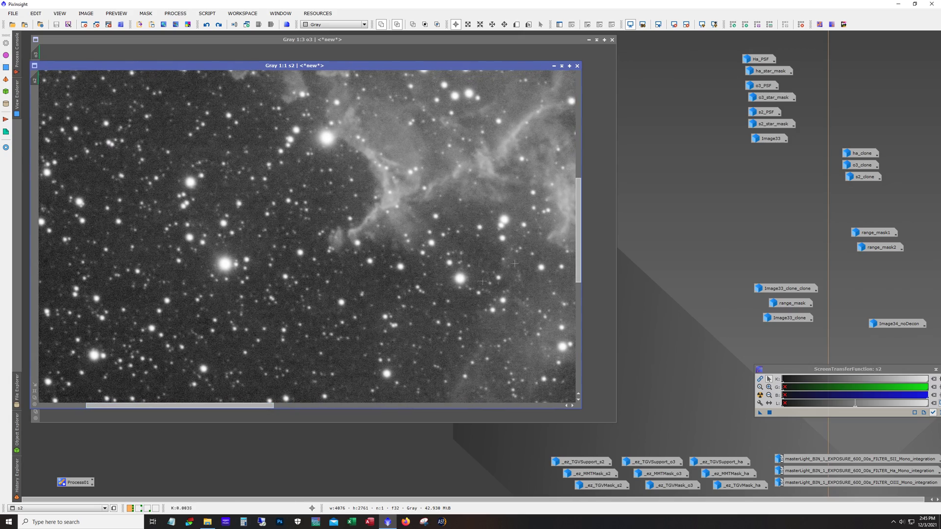
{"action": "left_click_drag", "start_coordinate": [579, 267], "coordinate": [589, 198]}
{"action": "scroll", "coordinate": [379, 289], "scroll_direction": "down", "scroll_amount": 2}
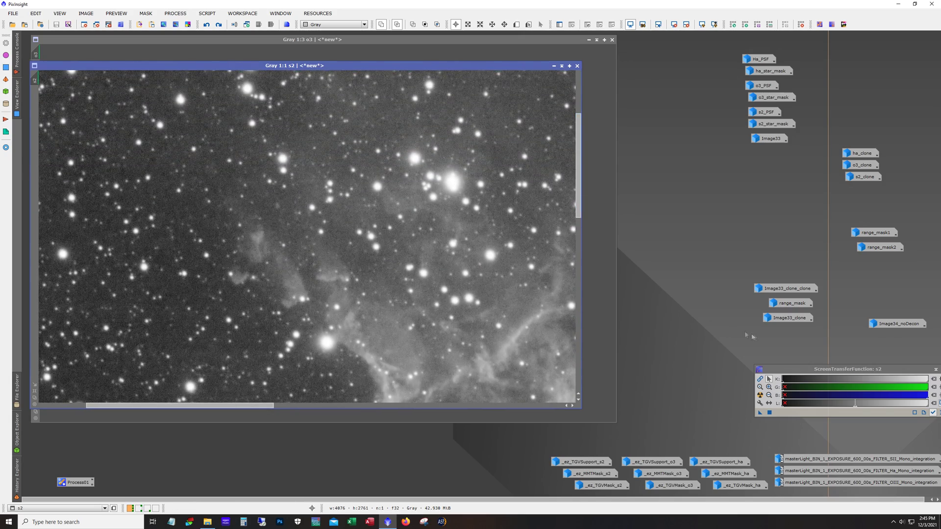
Iconize s2 to reveal o3, then restore s2 and inspect it again at 1:1.
{"action": "left_click", "coordinate": [554, 65]}
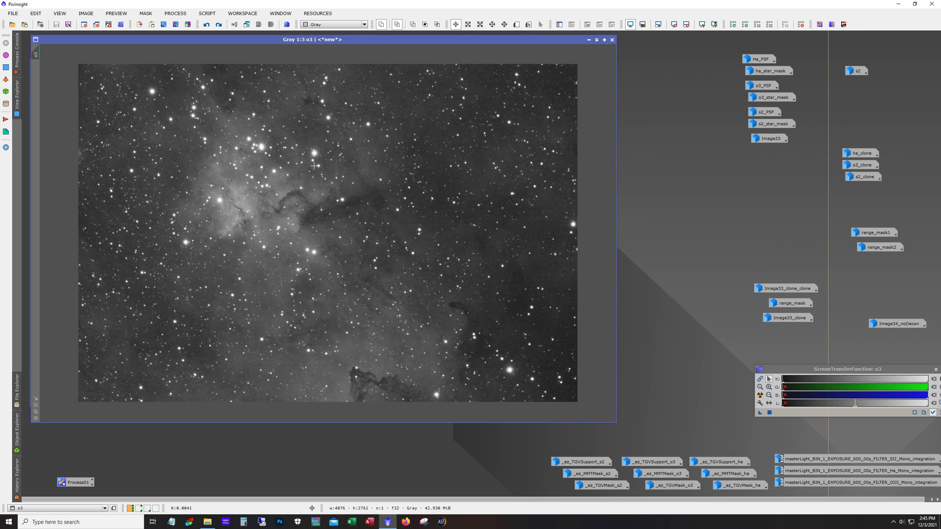
{"action": "double_click", "coordinate": [857, 71]}
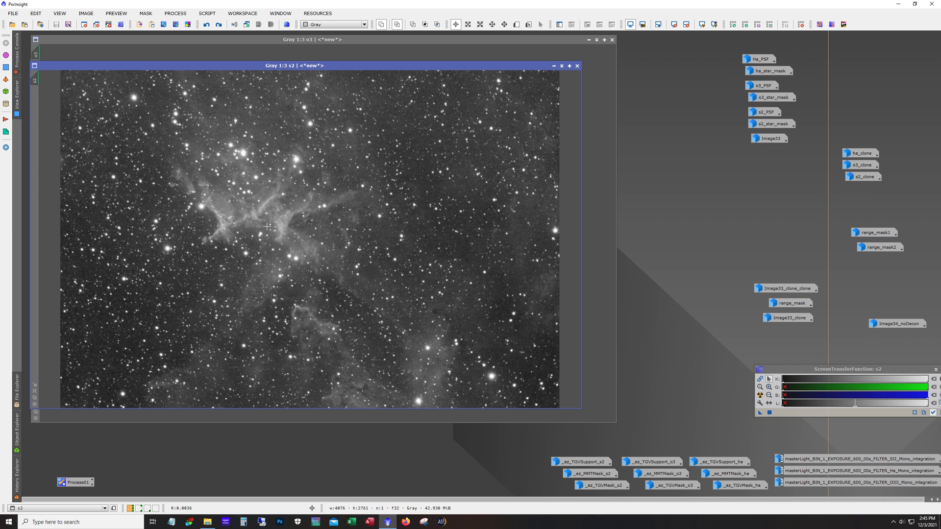
{"action": "scroll", "coordinate": [238, 220], "scroll_direction": "up", "scroll_amount": 2}
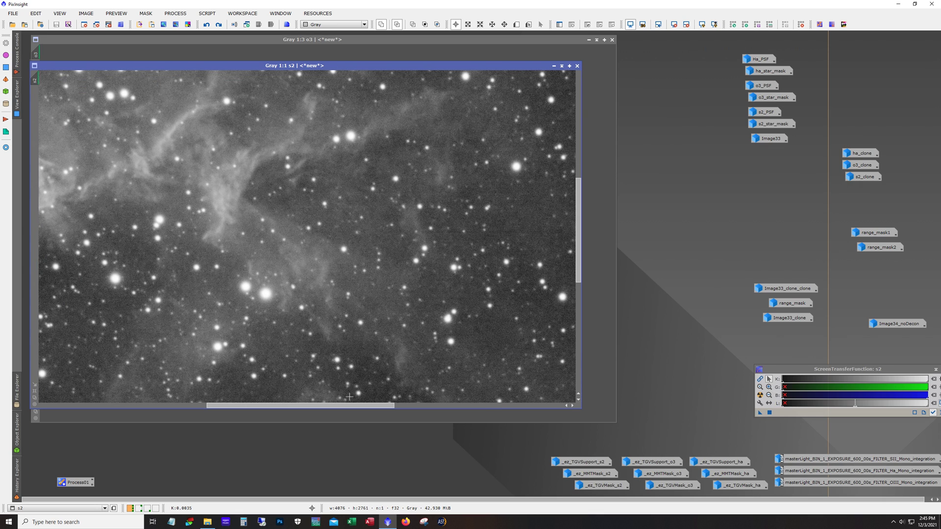
{"action": "left_click_drag", "start_coordinate": [350, 407], "coordinate": [295, 406]}
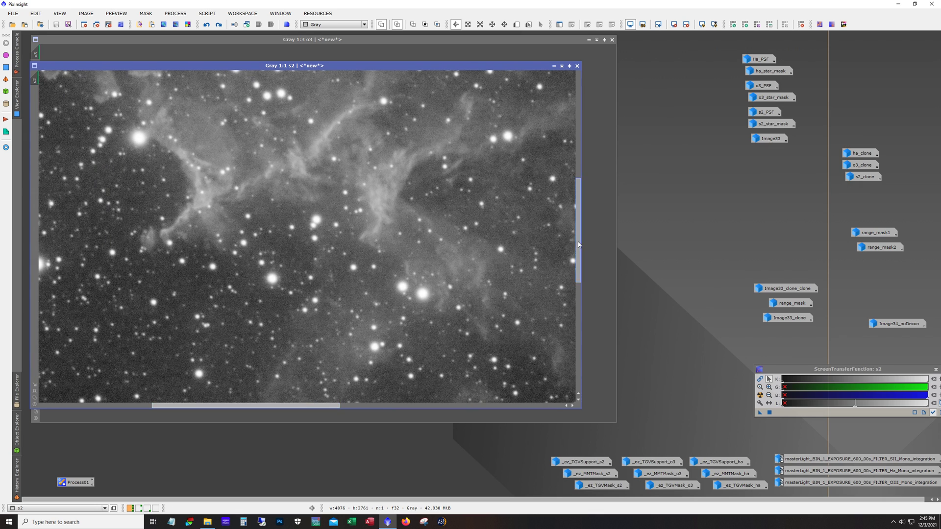
{"action": "left_click_drag", "start_coordinate": [578, 244], "coordinate": [578, 222]}
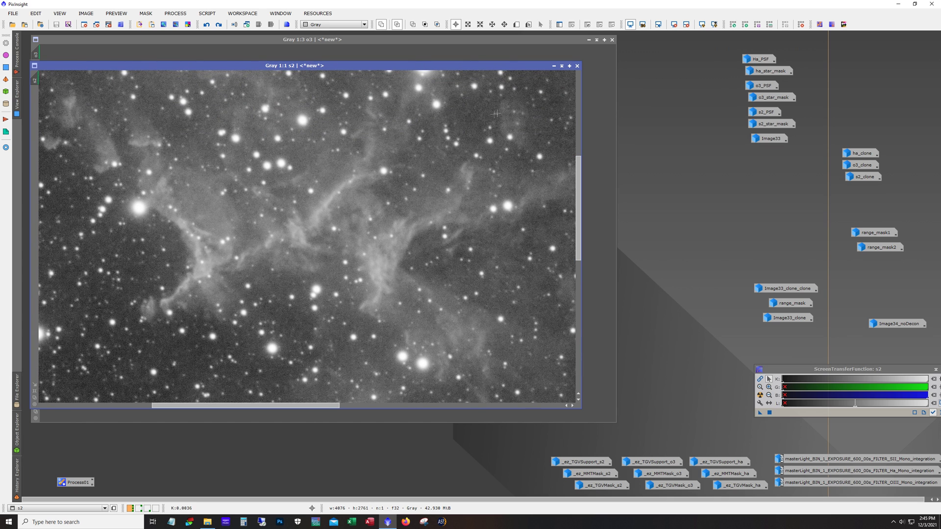
Iconize s2 again and inspect o3's nebula detail at 1:1, then zoom back out to 1:3.
{"action": "left_click", "coordinate": [553, 66]}
{"action": "scroll", "coordinate": [321, 192], "scroll_direction": "up", "scroll_amount": 2}
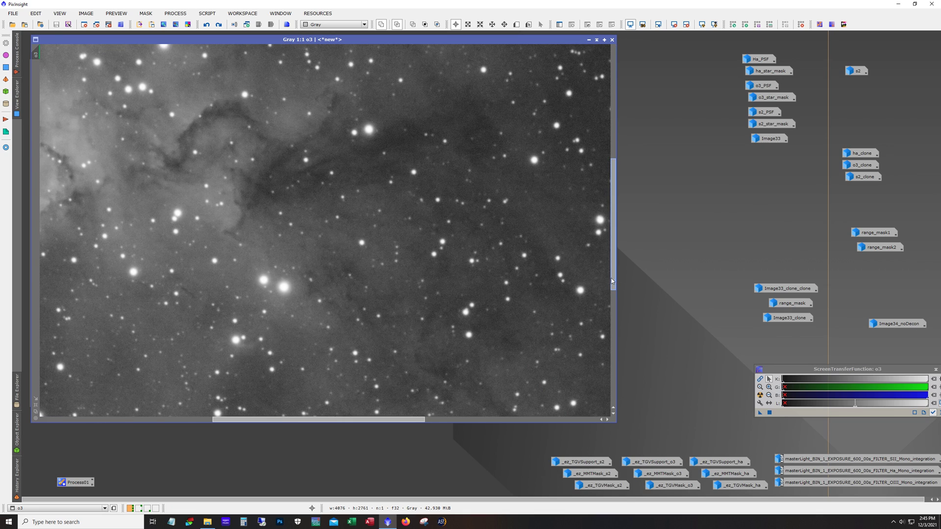
{"action": "left_click_drag", "start_coordinate": [612, 281], "coordinate": [612, 246]}
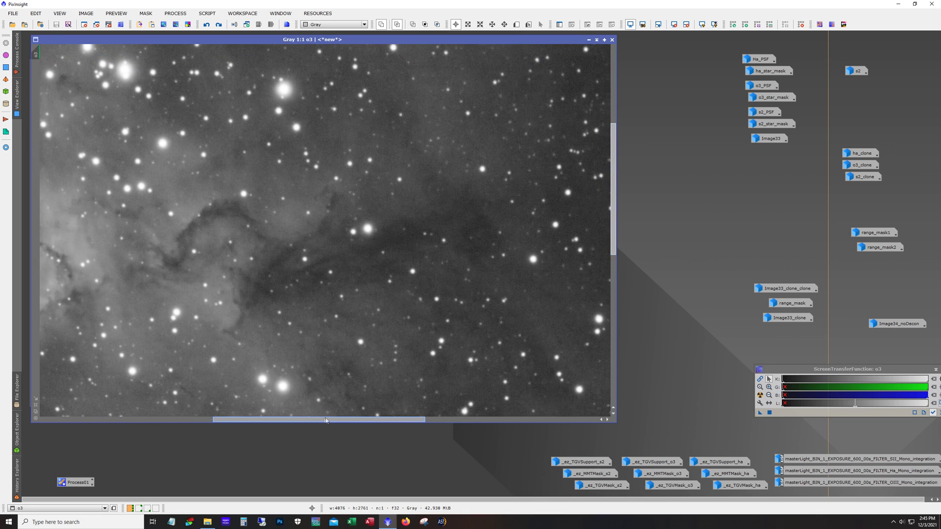
{"action": "left_click_drag", "start_coordinate": [325, 420], "coordinate": [225, 420]}
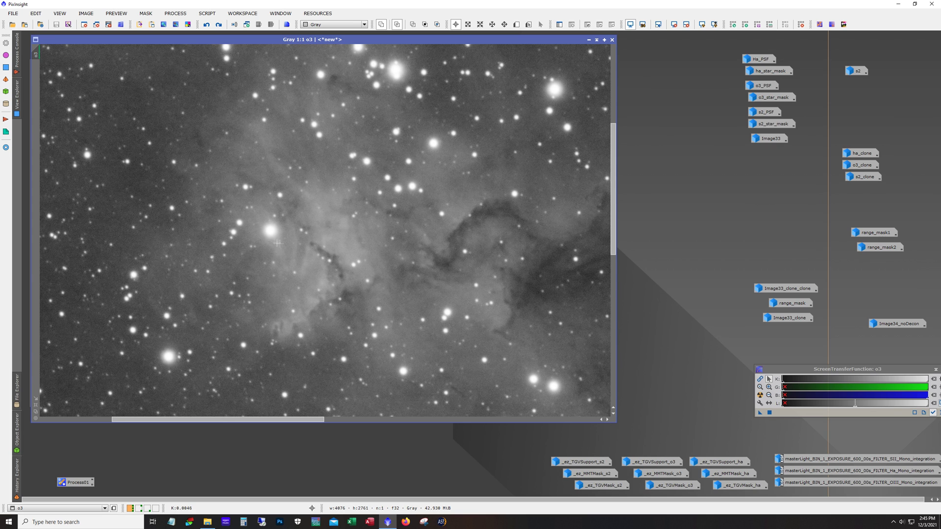
{"action": "scroll", "coordinate": [273, 241], "scroll_direction": "down", "scroll_amount": 1}
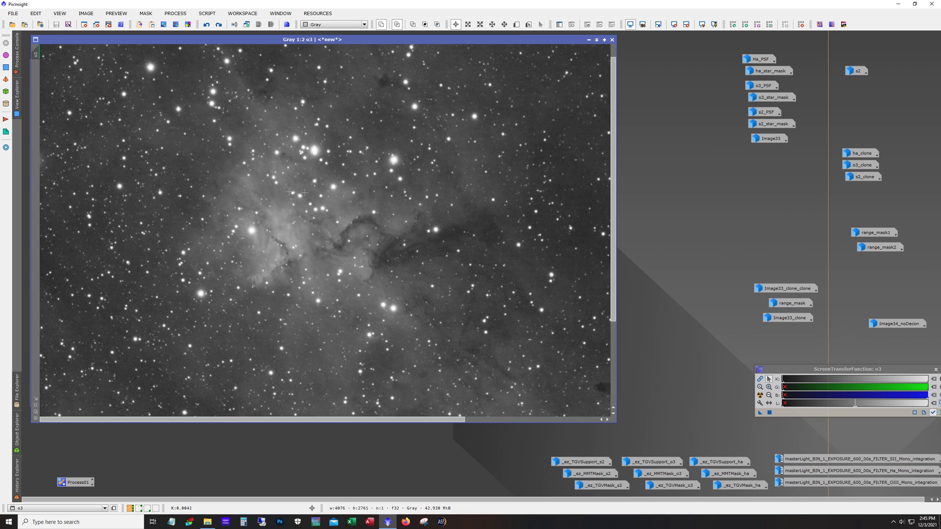
{"action": "scroll", "coordinate": [264, 251], "scroll_direction": "down", "scroll_amount": 1}
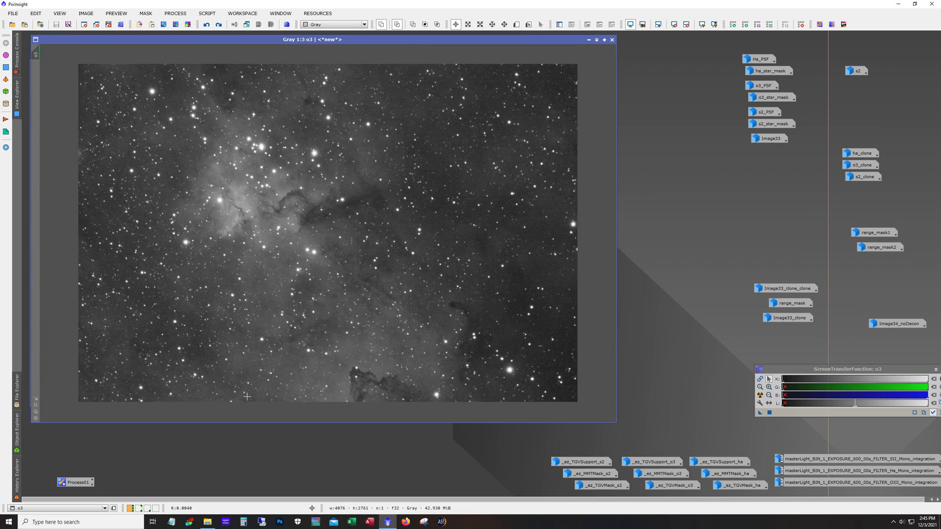
Iconize o3 and inspect the ha image at 1:1, panning across the nebula.
{"action": "left_click", "coordinate": [589, 40]}
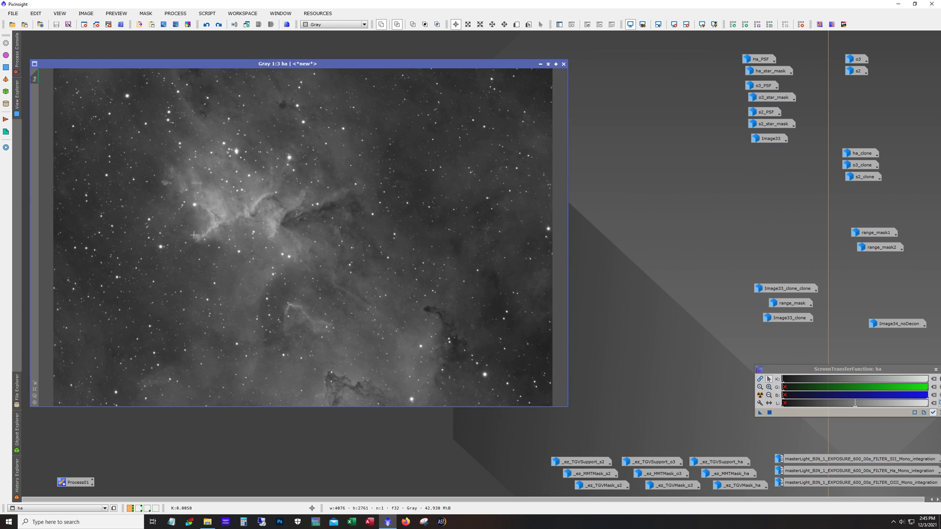
{"action": "scroll", "coordinate": [370, 224], "scroll_direction": "up", "scroll_amount": 2}
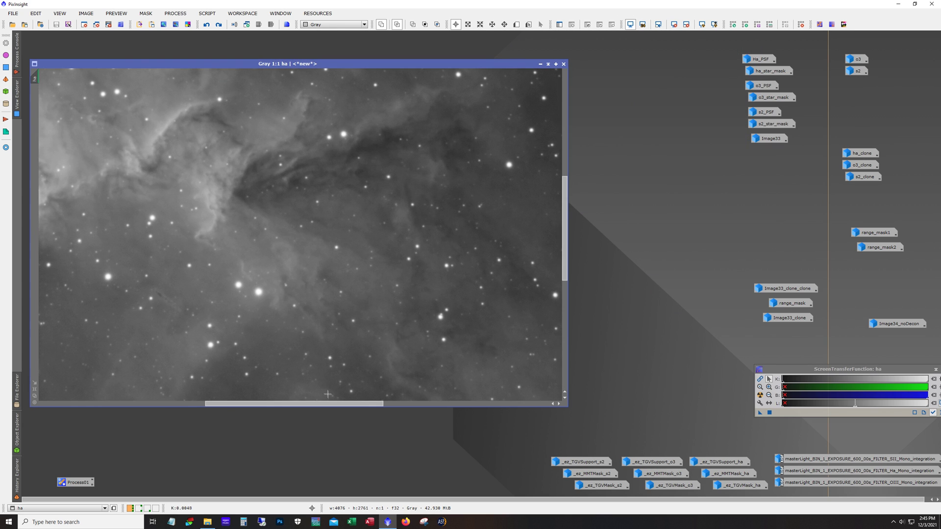
{"action": "left_click_drag", "start_coordinate": [327, 404], "coordinate": [255, 403]}
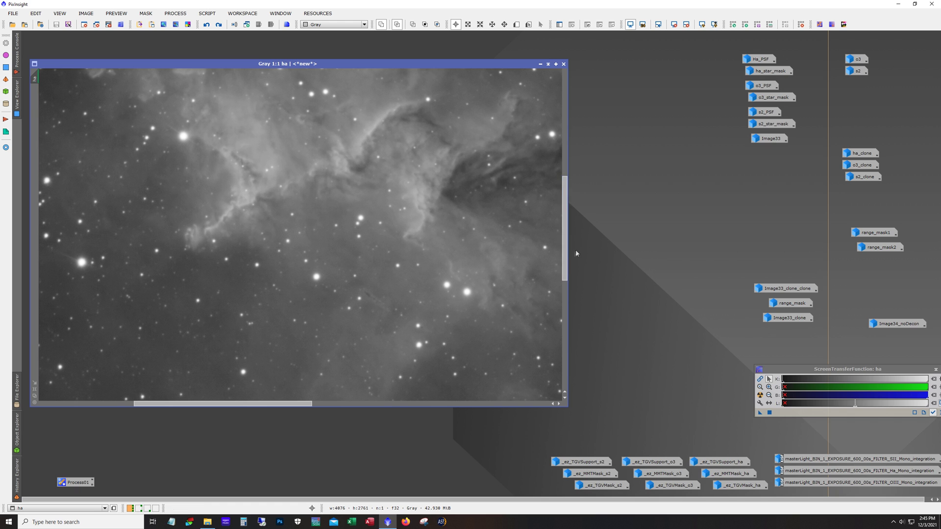
{"action": "left_click_drag", "start_coordinate": [564, 266], "coordinate": [556, 235]}
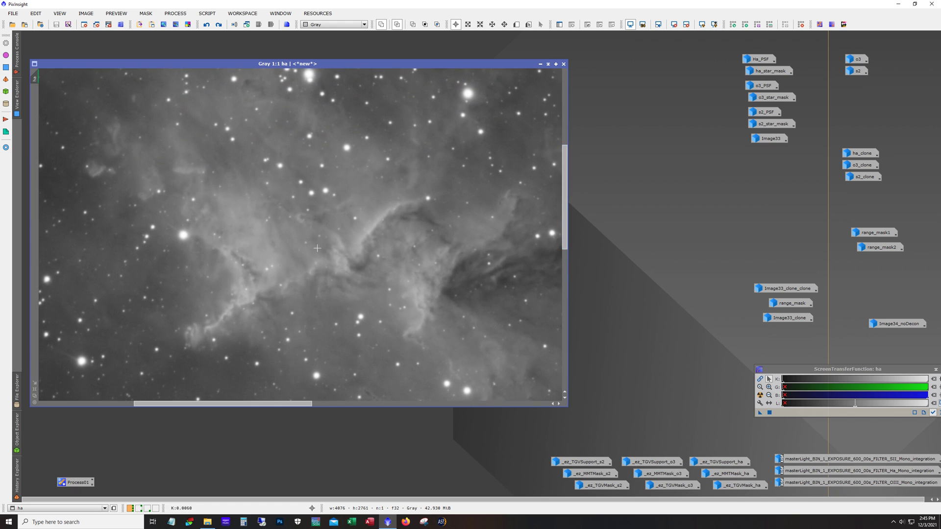
{"action": "scroll", "coordinate": [317, 249], "scroll_direction": "down", "scroll_amount": 2}
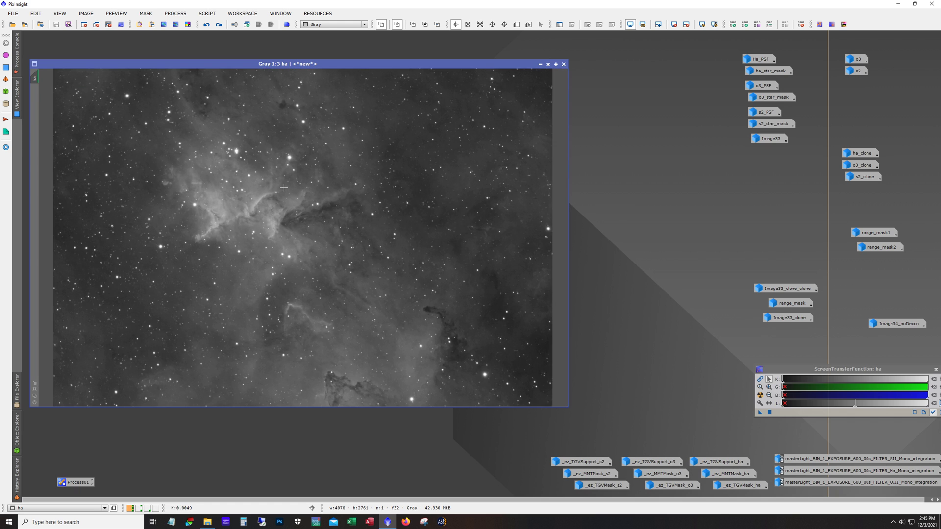
Redo ha's remaining undone steps, restoring Preview01, and pan across the image.
{"action": "left_click", "coordinate": [219, 25]}
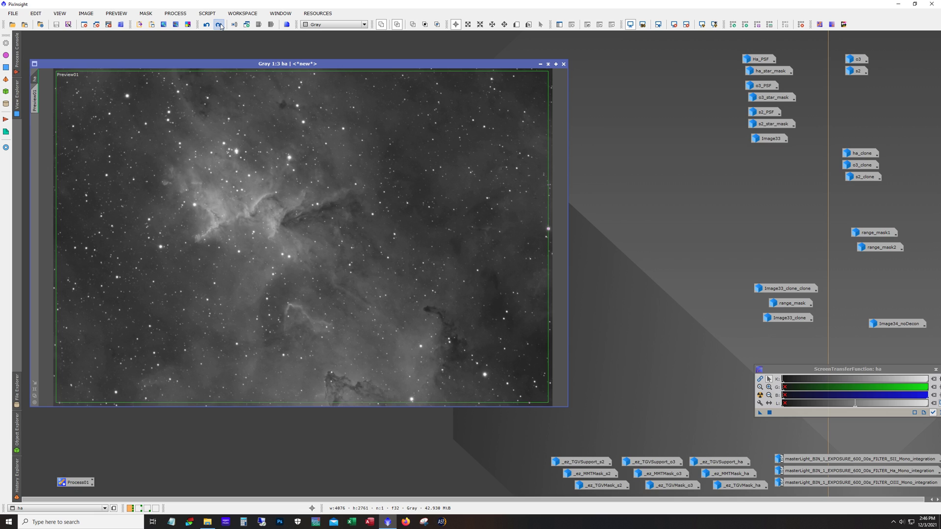
{"action": "left_click", "coordinate": [219, 25]}
{"action": "scroll", "coordinate": [328, 211], "scroll_direction": "up", "scroll_amount": 2}
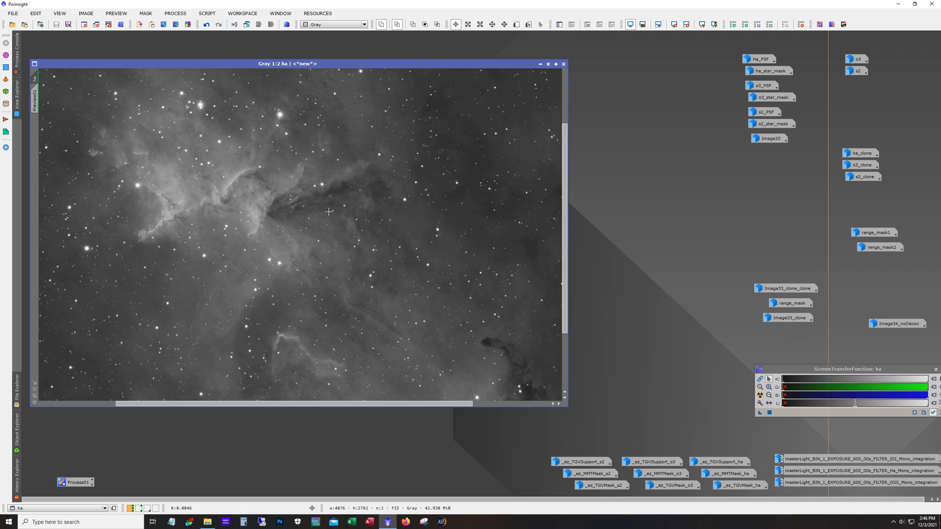
{"action": "left_click_drag", "start_coordinate": [361, 405], "coordinate": [326, 405]}
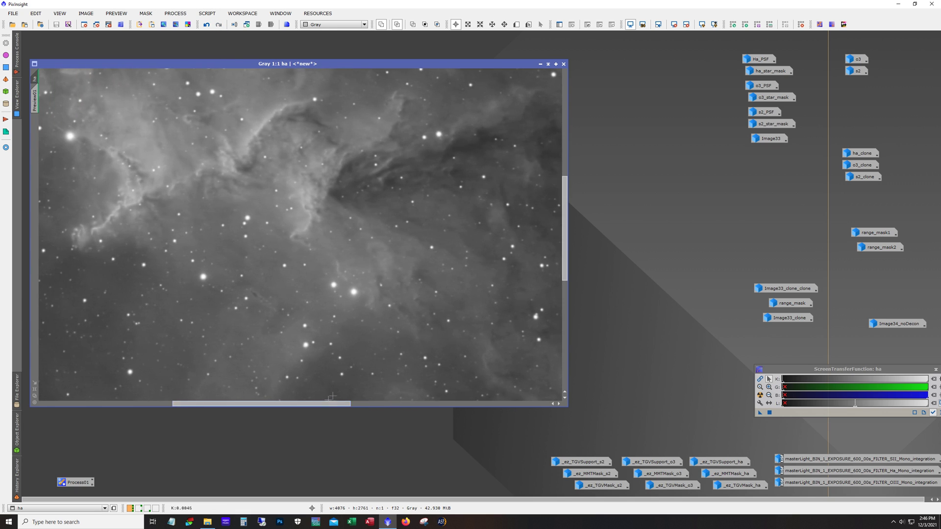
{"action": "left_click_drag", "start_coordinate": [563, 254], "coordinate": [559, 236]}
{"action": "left_click_drag", "start_coordinate": [315, 405], "coordinate": [296, 405]}
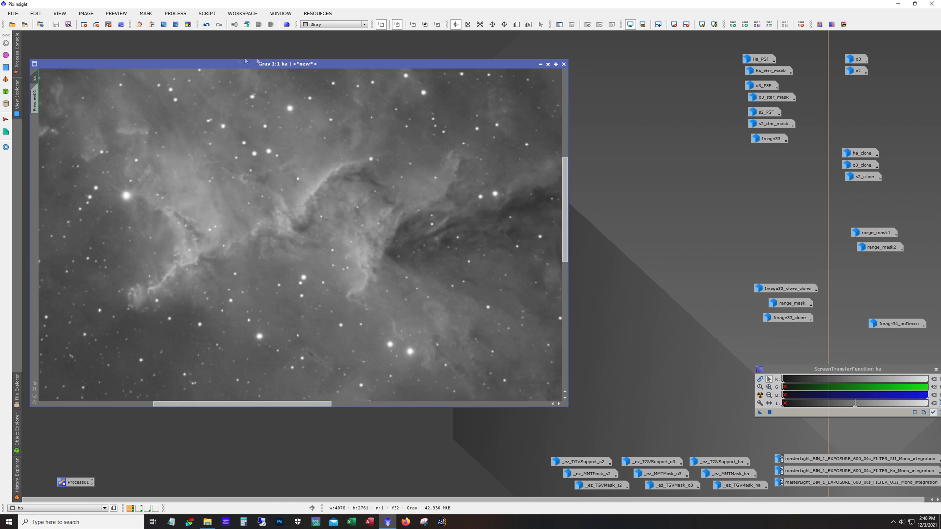
Toggle Deconvolution off and on to compare ha's stars, keep it applied, then iconize ha.
{"action": "left_click", "coordinate": [206, 26]}
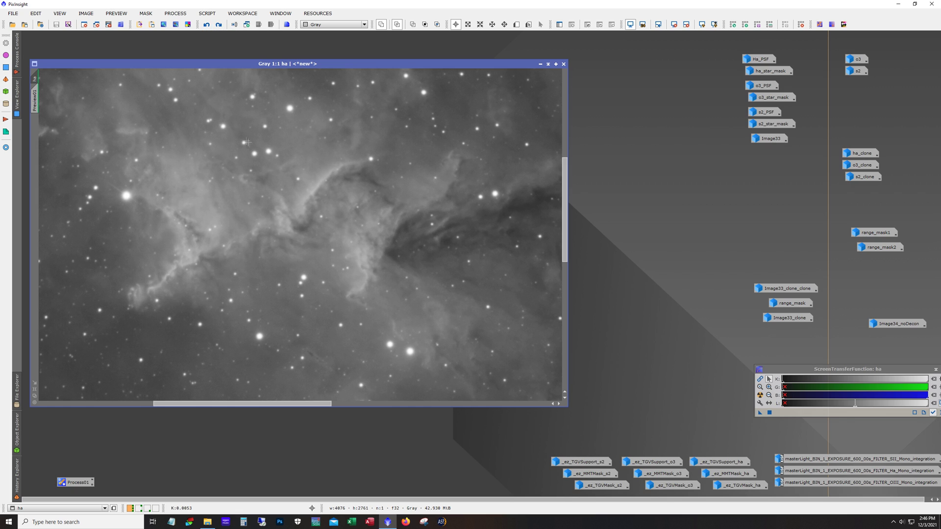
{"action": "left_click", "coordinate": [218, 25]}
{"action": "left_click", "coordinate": [207, 26]}
{"action": "left_click", "coordinate": [218, 27]}
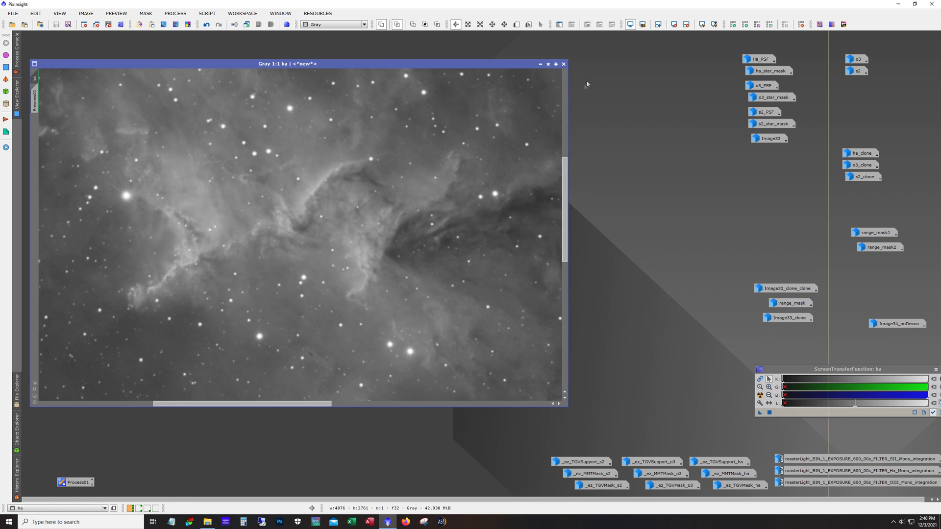
{"action": "left_click", "coordinate": [539, 65]}
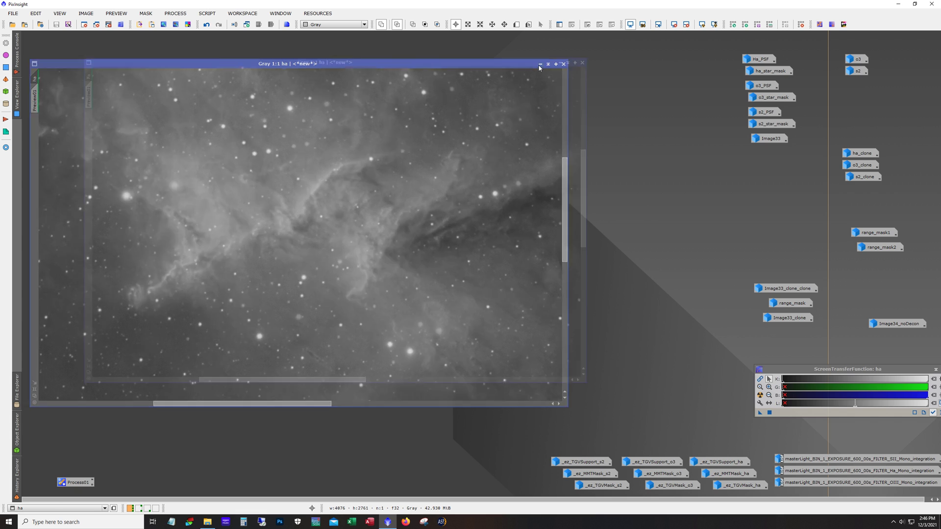
Restore the o3 image and inspect it at 1:1, panning over the nebula.
{"action": "double_click", "coordinate": [851, 59]}
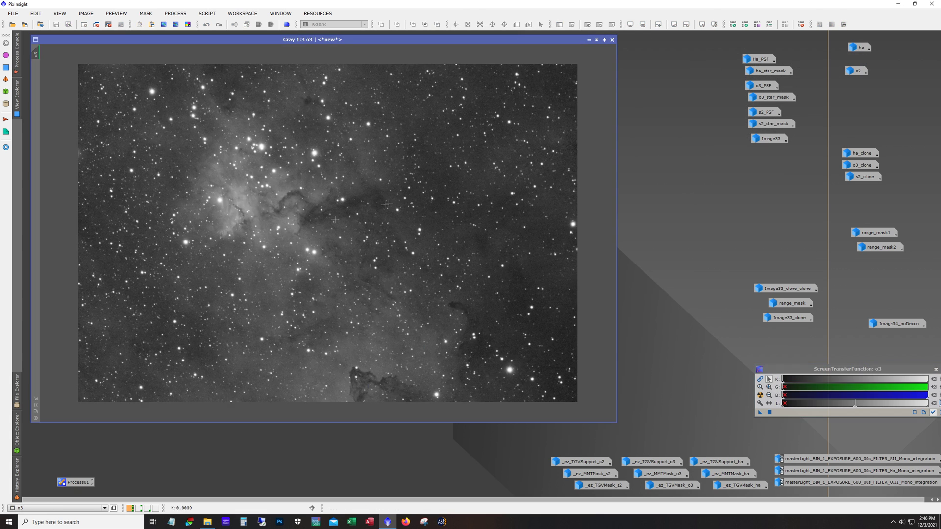
{"action": "scroll", "coordinate": [260, 189], "scroll_direction": "up", "scroll_amount": 4}
{"action": "scroll", "coordinate": [260, 190], "scroll_direction": "down", "scroll_amount": 1}
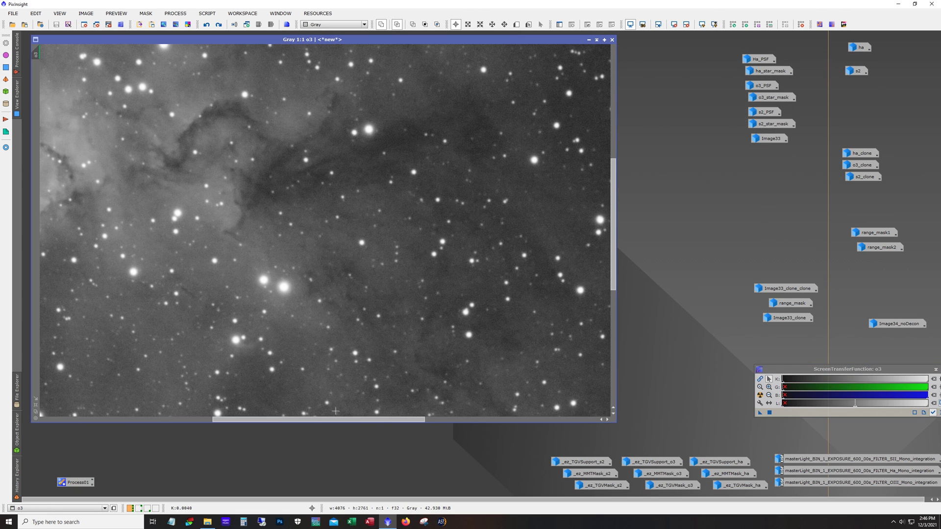
{"action": "left_click_drag", "start_coordinate": [336, 419], "coordinate": [314, 411]}
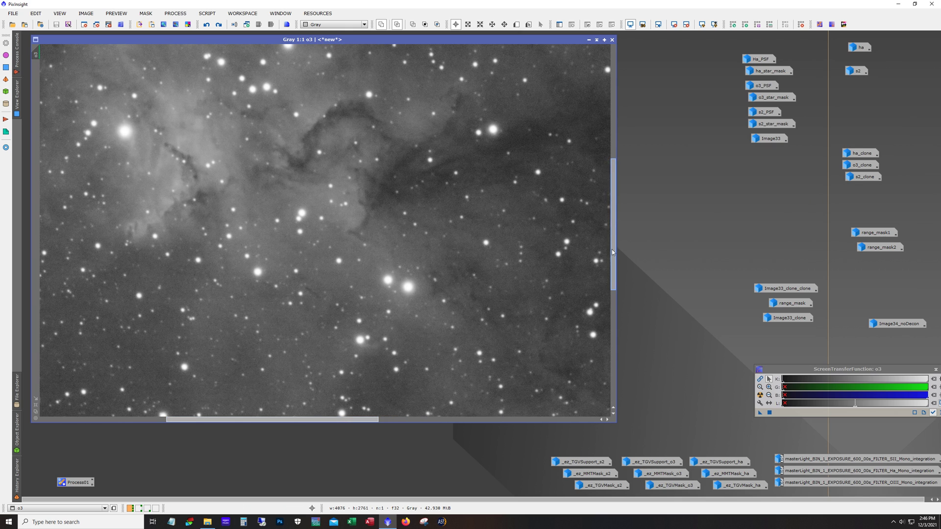
{"action": "left_click_drag", "start_coordinate": [612, 249], "coordinate": [612, 224]}
Redo o3's latest processing, compare it with Undo/Redo, and leave it applied.
{"action": "left_click", "coordinate": [218, 24]}
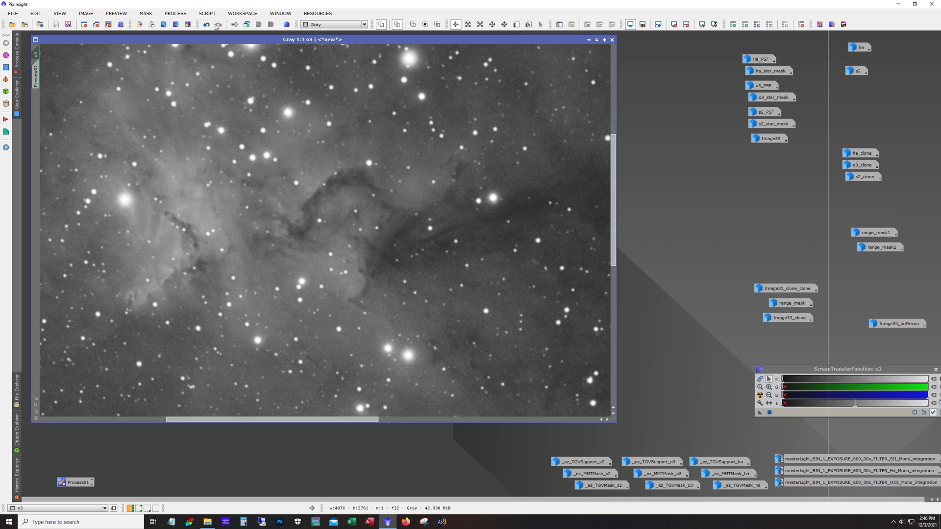
{"action": "left_click", "coordinate": [207, 25]}
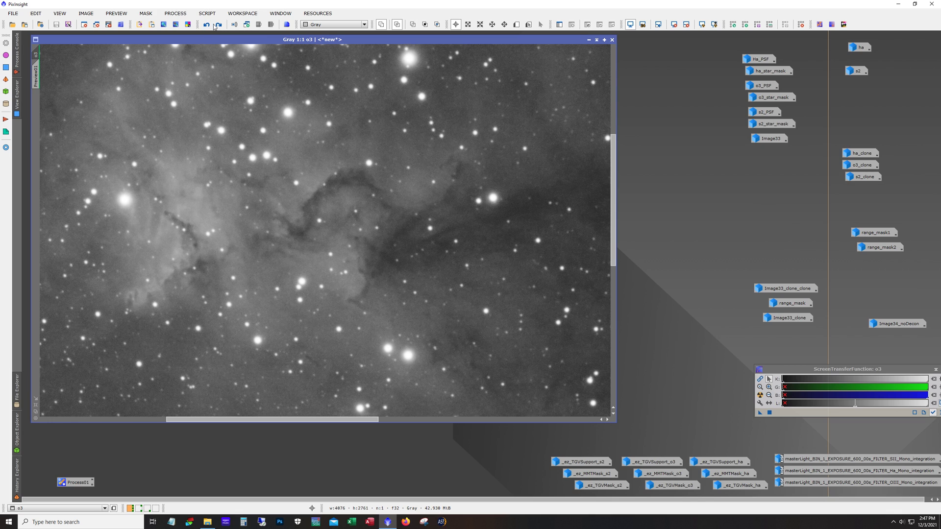
{"action": "left_click", "coordinate": [216, 25]}
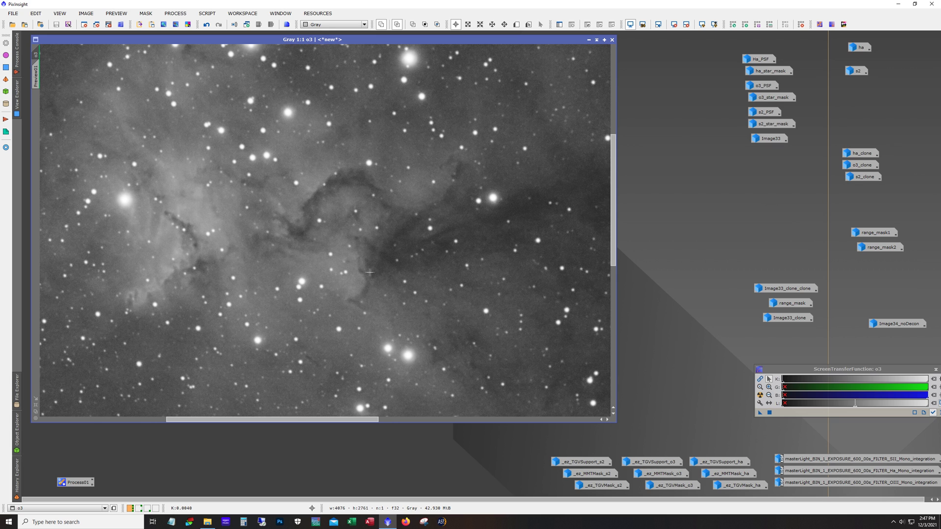
{"action": "left_click", "coordinate": [596, 40]}
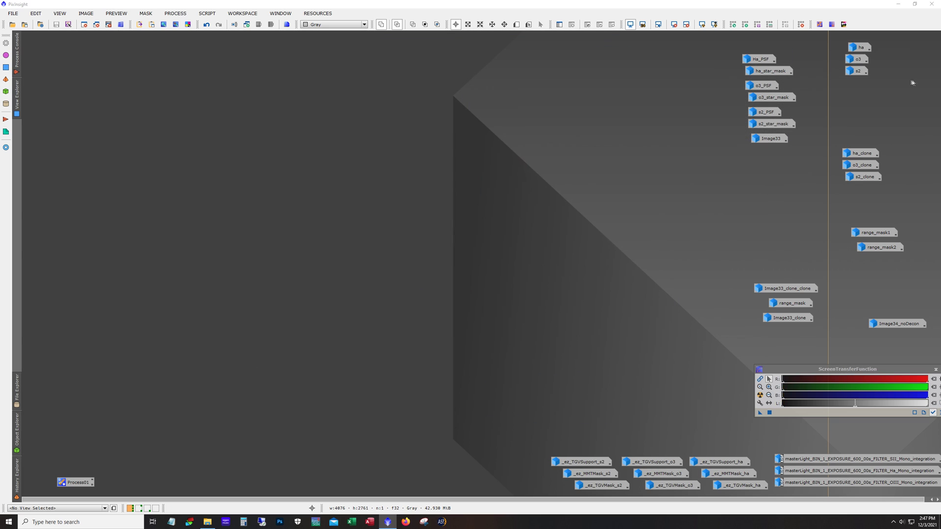
{"action": "double_click", "coordinate": [858, 71]}
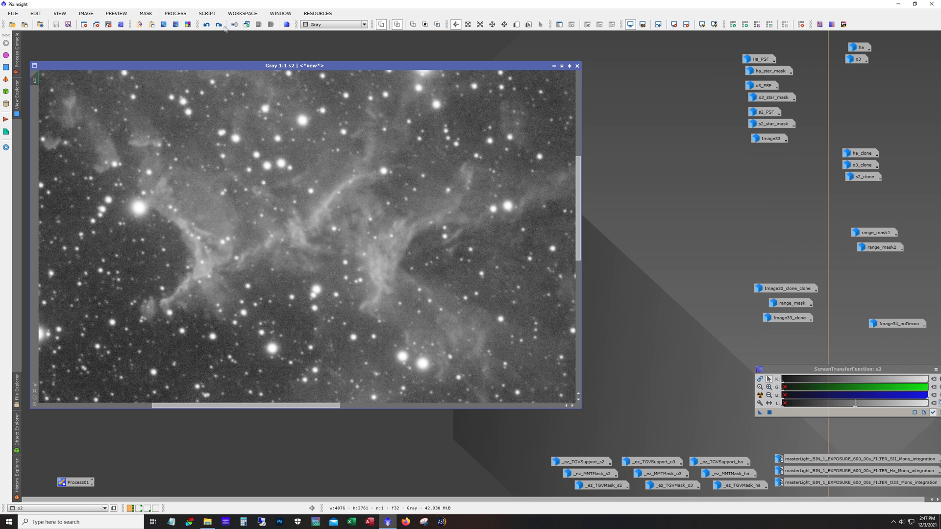
{"action": "left_click", "coordinate": [219, 26]}
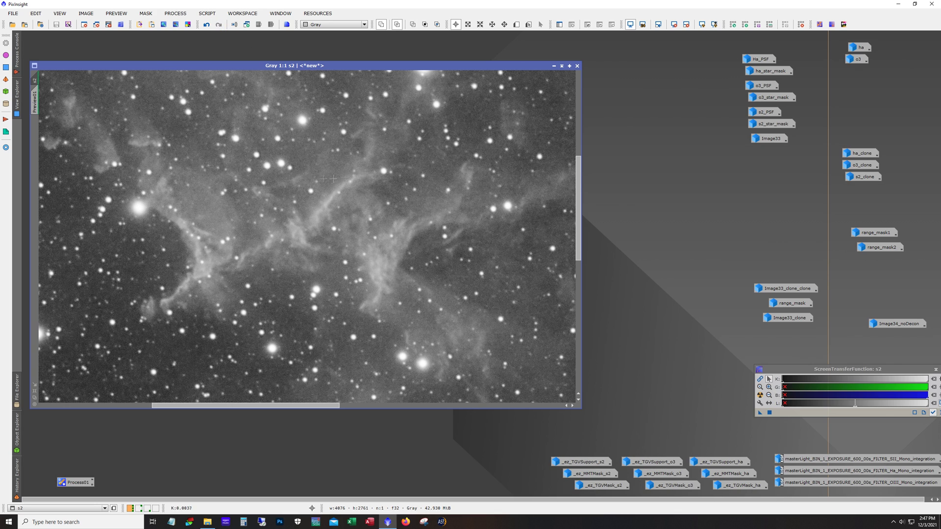
{"action": "left_click_drag", "start_coordinate": [582, 249], "coordinate": [577, 228]}
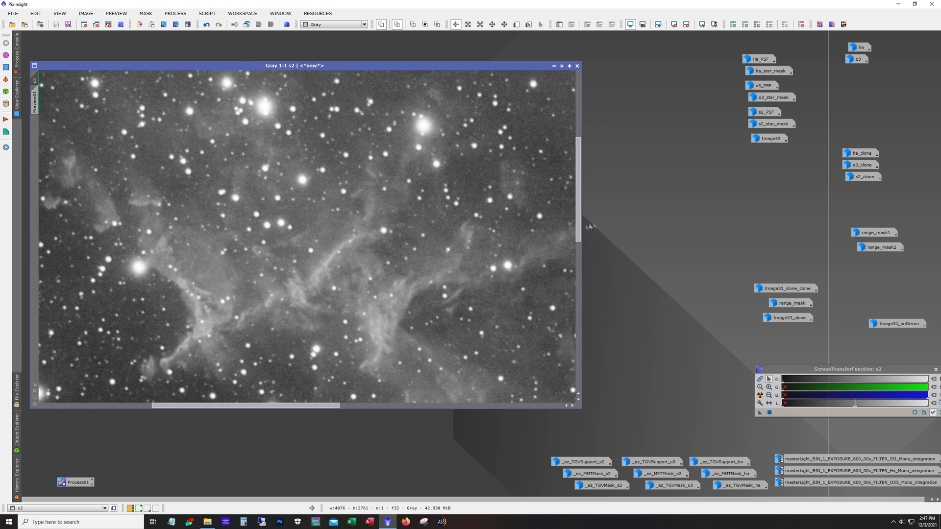
{"action": "mouse_move", "coordinate": [579, 227]}
{"action": "left_mouse_down"}
{"action": "mouse_move", "coordinate": [579, 260]}
{"action": "mouse_move", "coordinate": [579, 245]}
{"action": "left_mouse_up"}
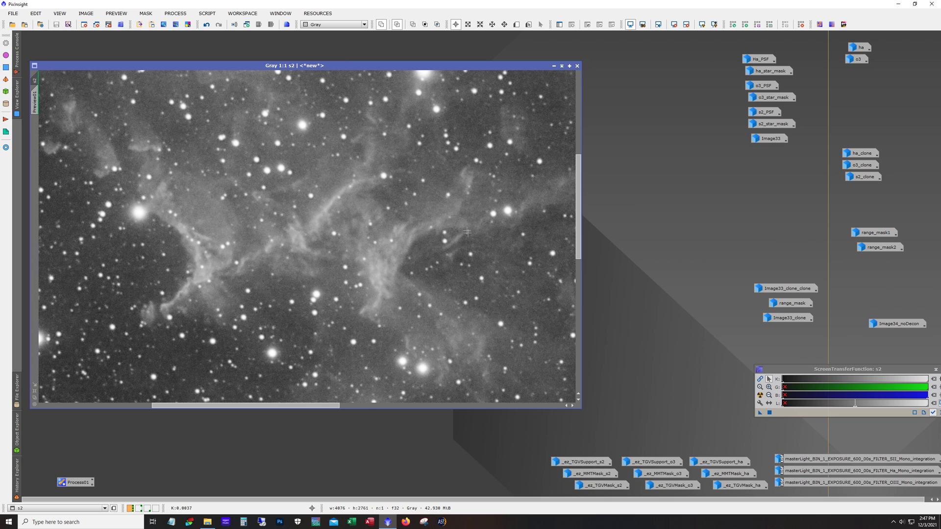
{"action": "scroll", "coordinate": [578, 244], "scroll_direction": "up", "scroll_amount": 3}
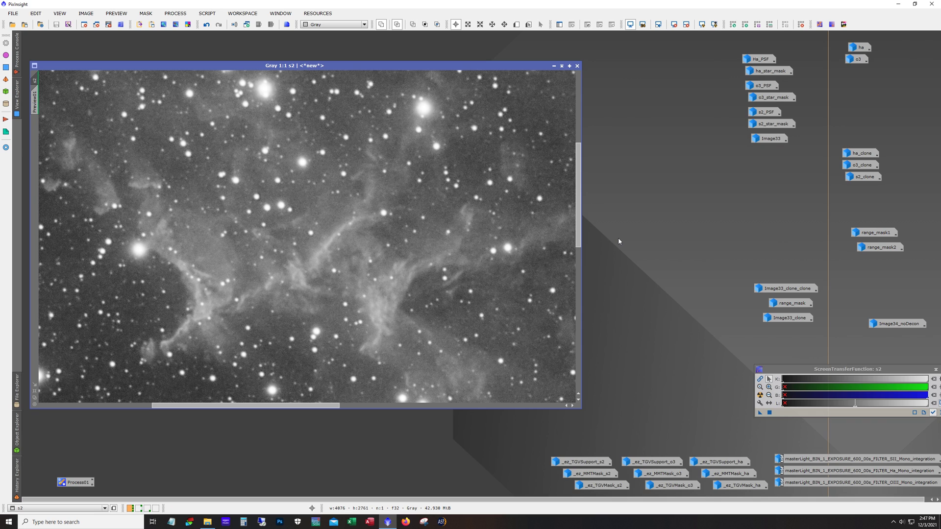
{"action": "left_click", "coordinate": [208, 25]}
{"action": "left_click", "coordinate": [209, 26]}
{"action": "left_click", "coordinate": [208, 25]}
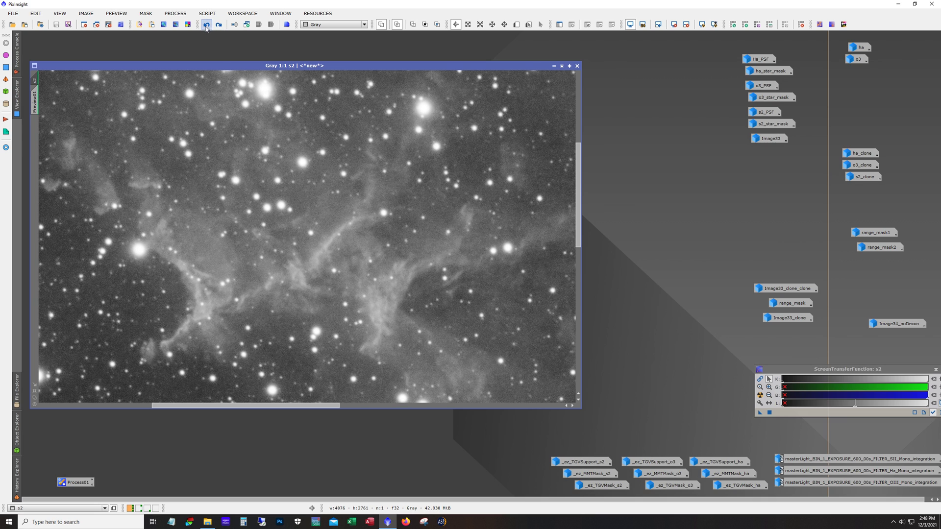
{"action": "left_click", "coordinate": [219, 26]}
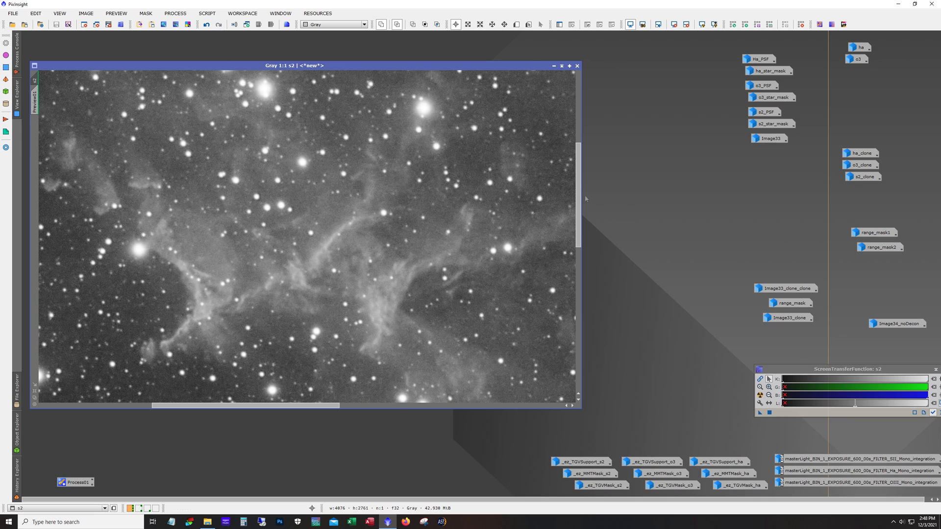
{"action": "left_click", "coordinate": [554, 66]}
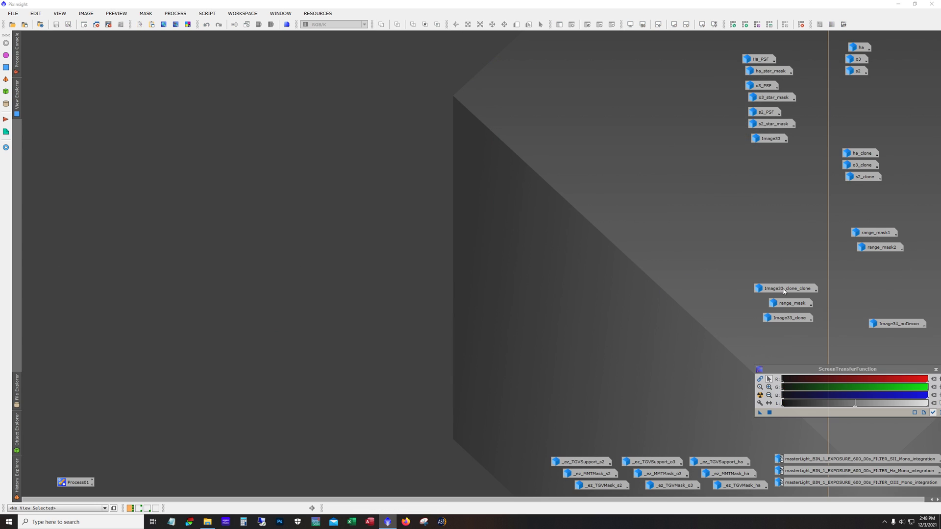
Open Image33_clone, STF auto-stretch it, and redo to the starless teal-and-gold SHO version.
{"action": "double_click", "coordinate": [785, 319]}
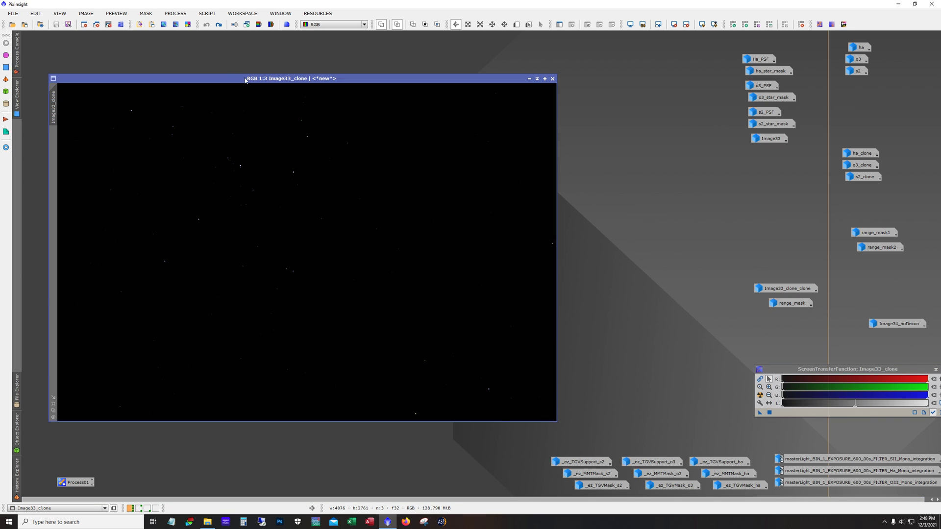
{"action": "left_click_drag", "start_coordinate": [234, 73], "coordinate": [225, 66]}
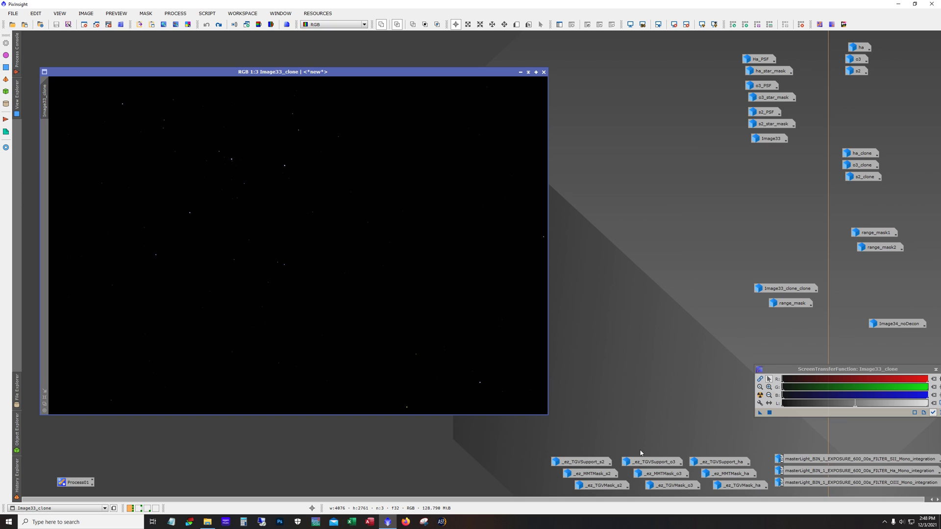
{"action": "left_click", "coordinate": [760, 395]}
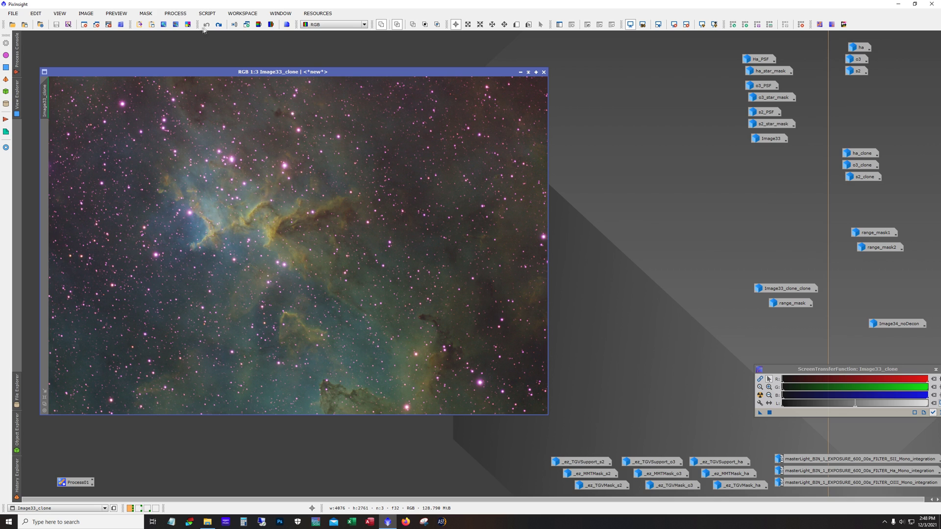
{"action": "left_click", "coordinate": [219, 25]}
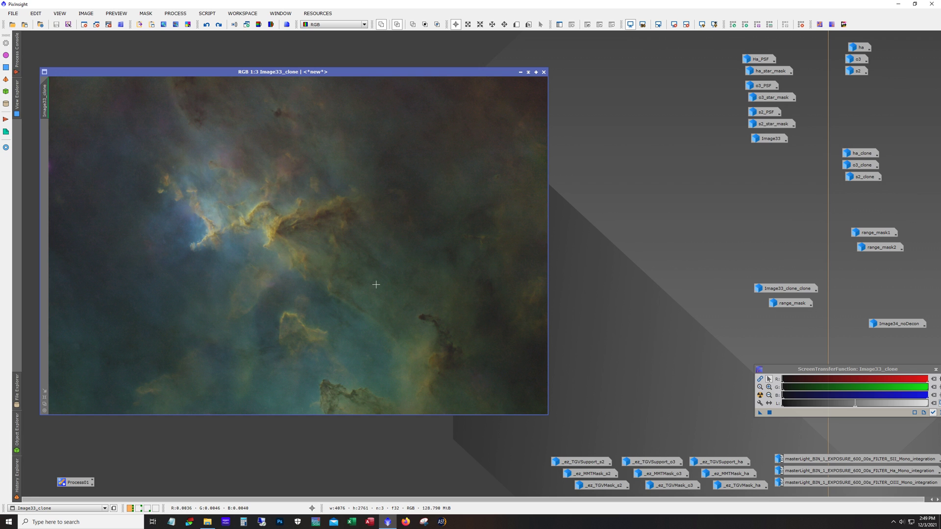
{"action": "scroll", "coordinate": [294, 236], "scroll_direction": "up", "scroll_amount": 2}
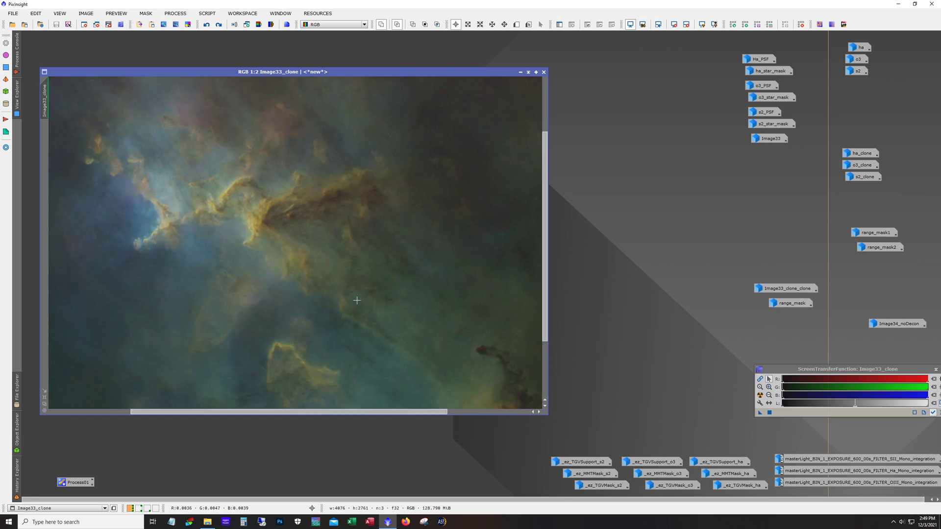
{"action": "mouse_move", "coordinate": [304, 412]}
{"action": "left_mouse_down"}
{"action": "mouse_move", "coordinate": [188, 420]}
{"action": "mouse_move", "coordinate": [317, 424]}
{"action": "left_mouse_up"}
{"action": "left_click_drag", "start_coordinate": [546, 278], "coordinate": [547, 212]}
{"action": "left_click_drag", "start_coordinate": [317, 411], "coordinate": [274, 414]}
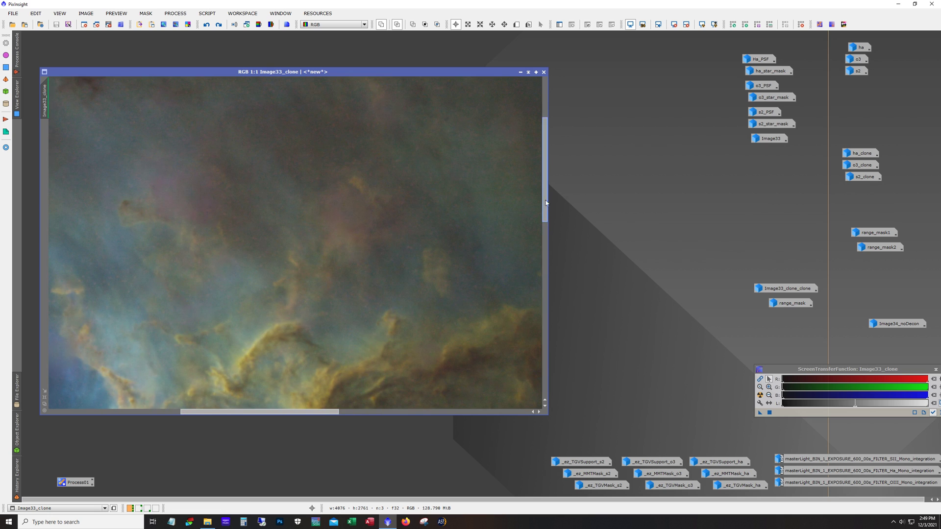
{"action": "left_click_drag", "start_coordinate": [544, 201], "coordinate": [550, 155]}
{"action": "scroll", "coordinate": [382, 113], "scroll_direction": "down", "scroll_amount": 2}
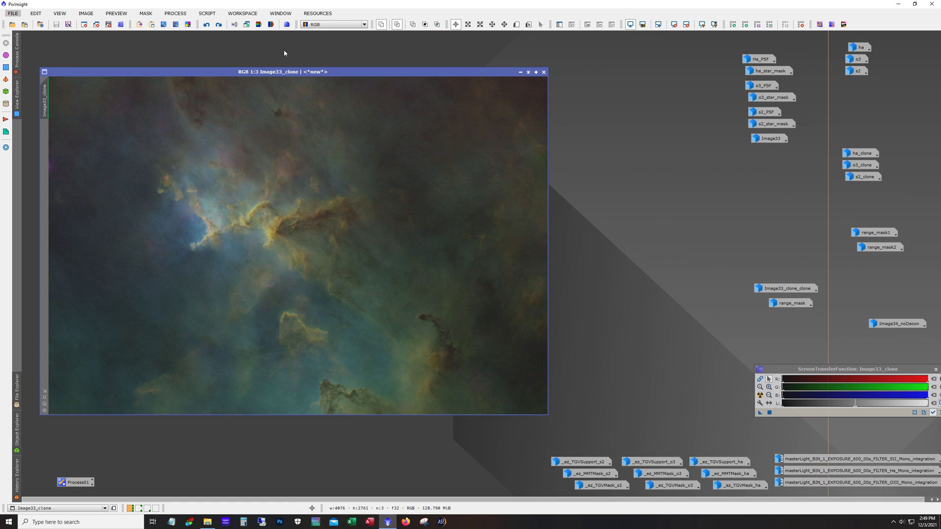
Step through Image33_clone's history to compare the colour nebula with the darker SHO state.
{"action": "left_click", "coordinate": [219, 28]}
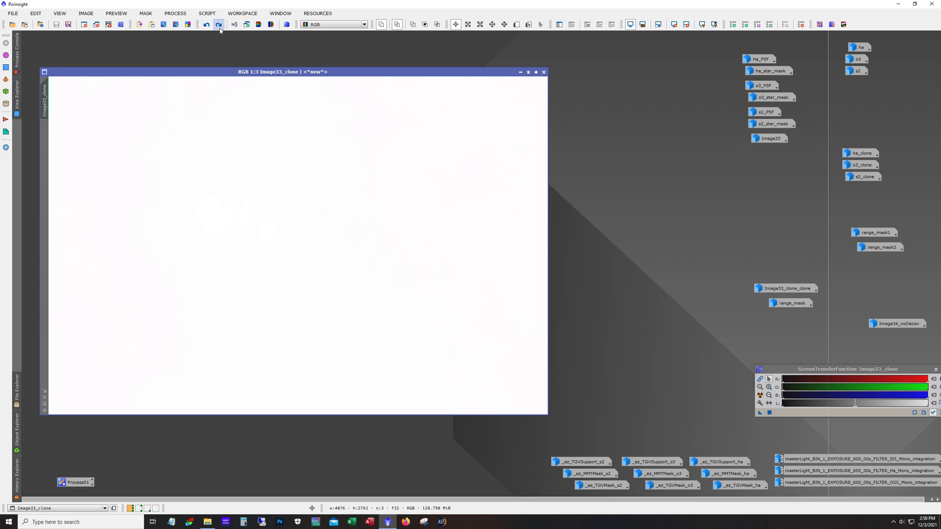
{"action": "left_click", "coordinate": [220, 30]}
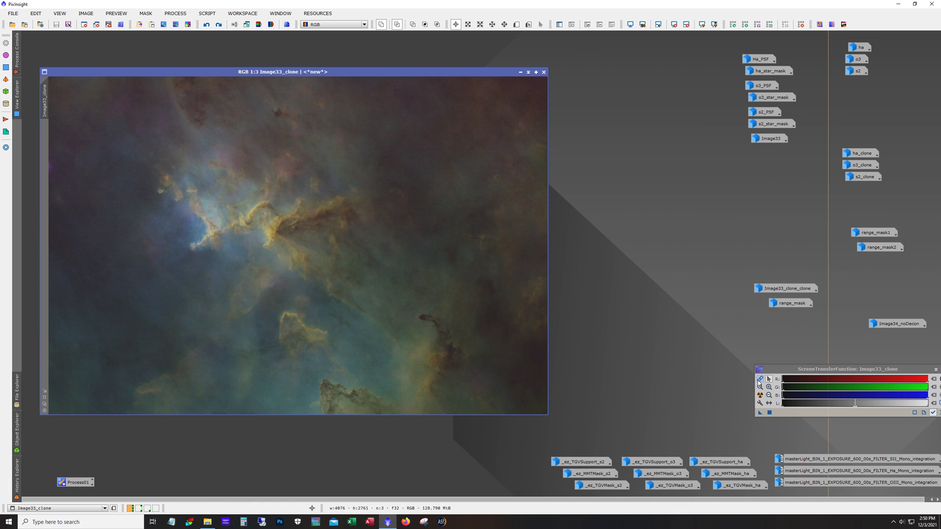
{"action": "left_click", "coordinate": [219, 25]}
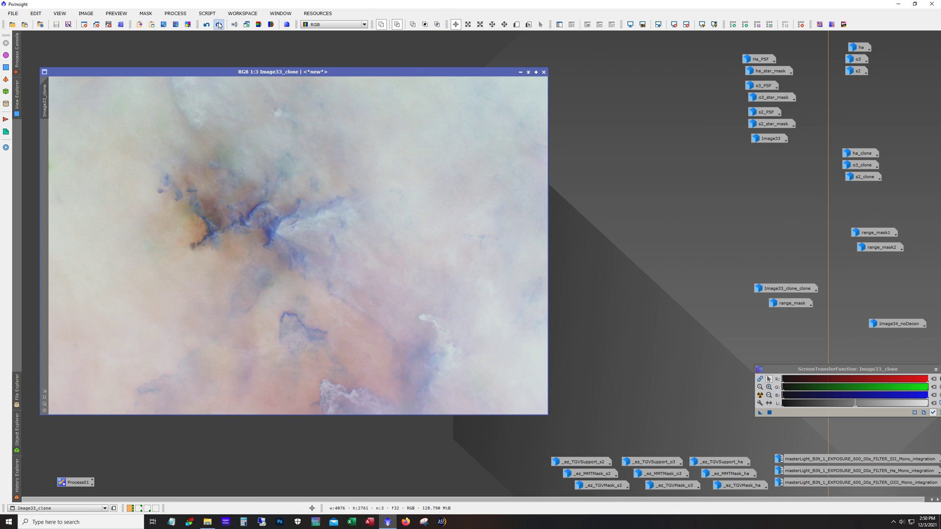
{"action": "left_click", "coordinate": [206, 25]}
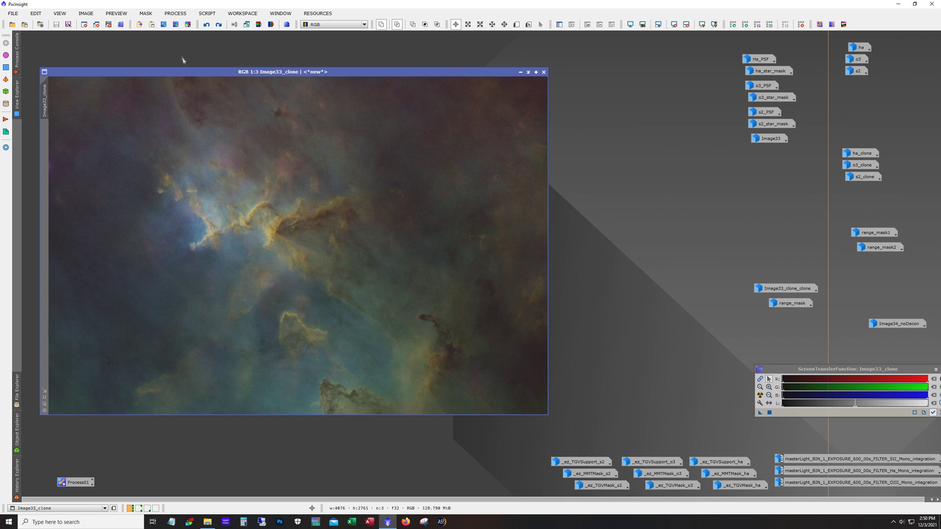
{"action": "left_click", "coordinate": [217, 29]}
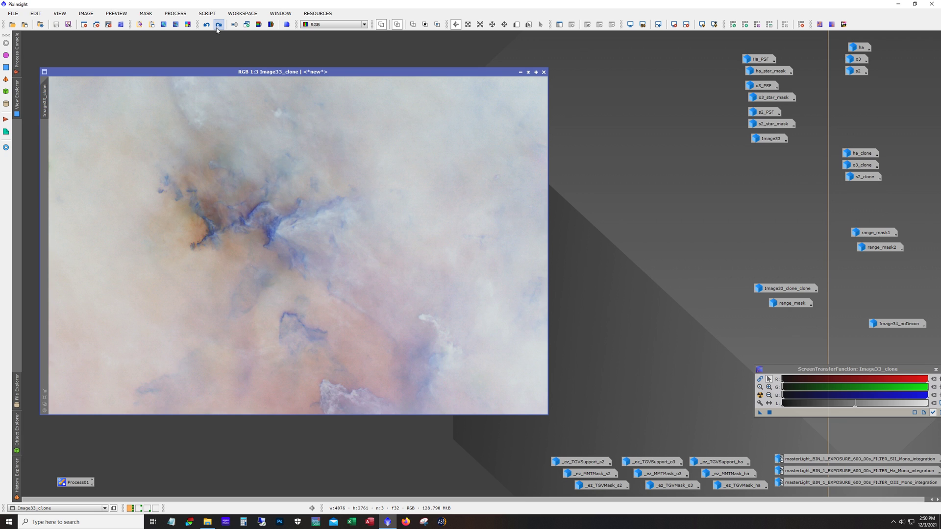
Redo to the higher-contrast state and define Preview01 around the heart's central ridge.
{"action": "left_click", "coordinate": [217, 29]}
{"action": "left_click", "coordinate": [217, 29]}
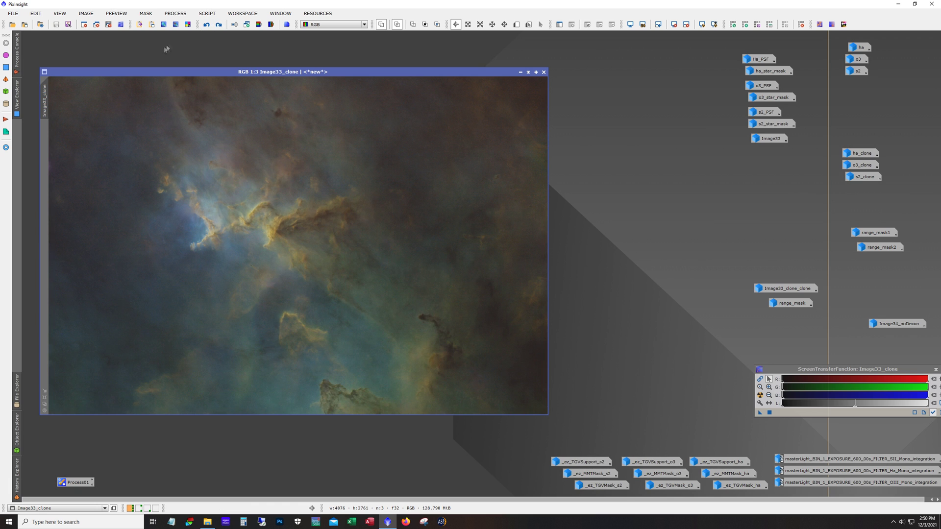
{"action": "left_click", "coordinate": [218, 24]}
{"action": "left_click", "coordinate": [219, 24]}
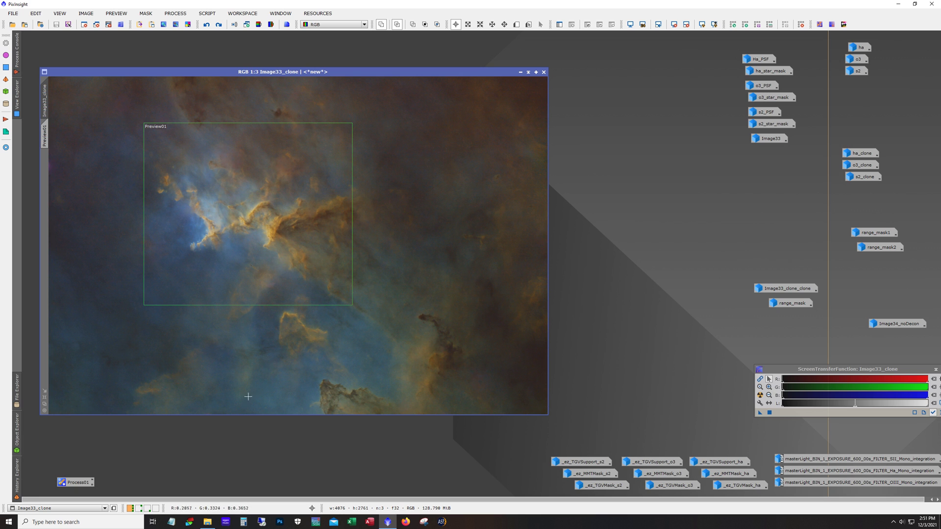
Compare Image33_clone's Invert and SCNR history states with Undo/Redo.
{"action": "left_click", "coordinate": [218, 26]}
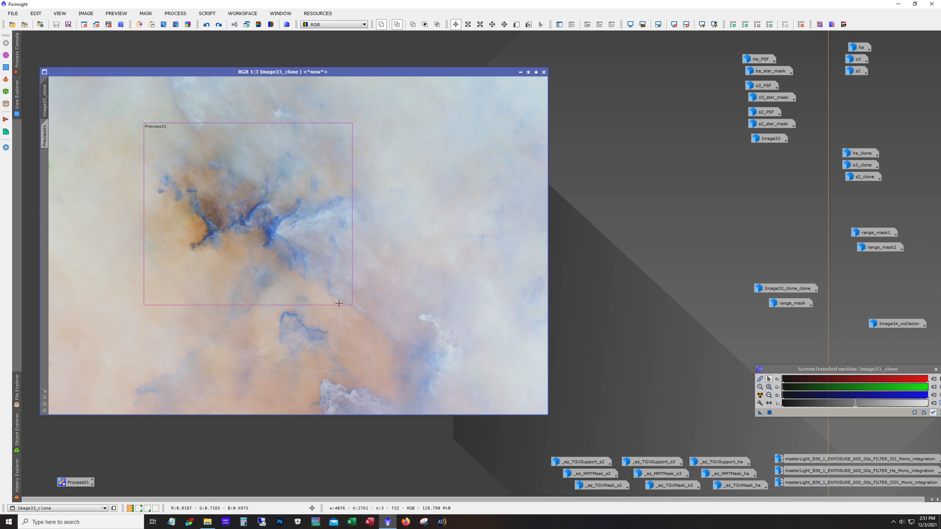
{"action": "left_click", "coordinate": [206, 25]}
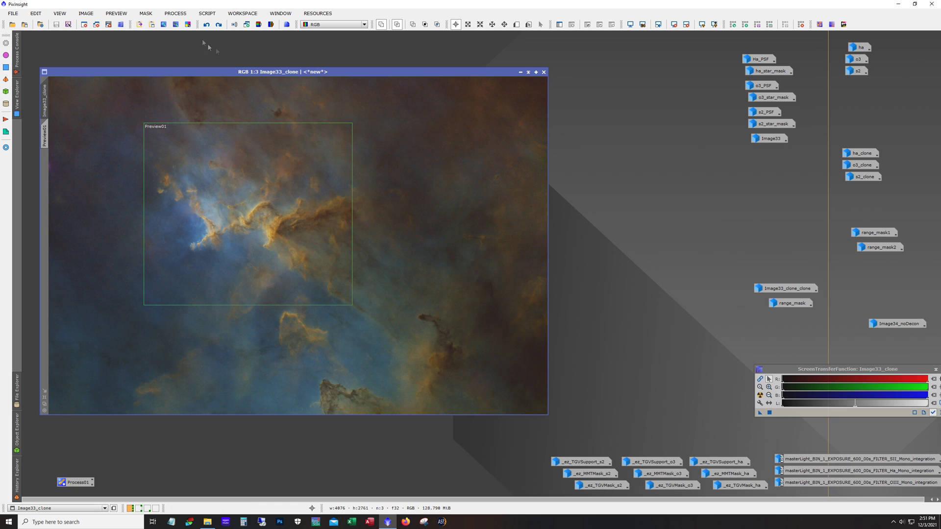
{"action": "left_click", "coordinate": [218, 24]}
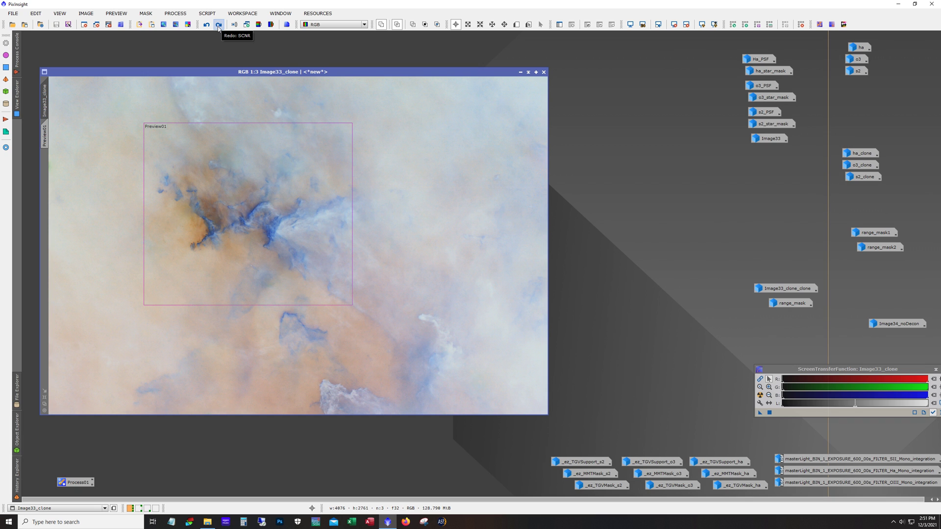
{"action": "left_click", "coordinate": [218, 24]}
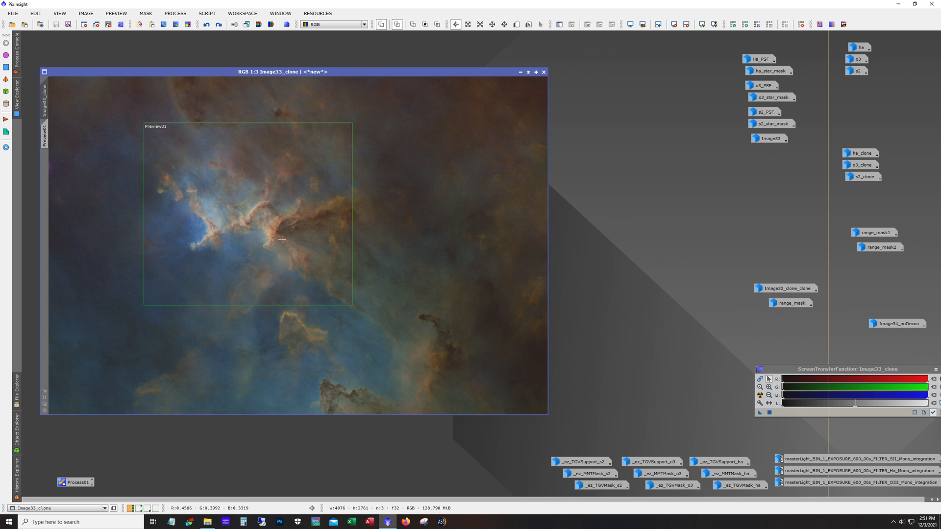
Redo to the final masked step with richer orange and blue tones, then minimize the image.
{"action": "left_click", "coordinate": [206, 24]}
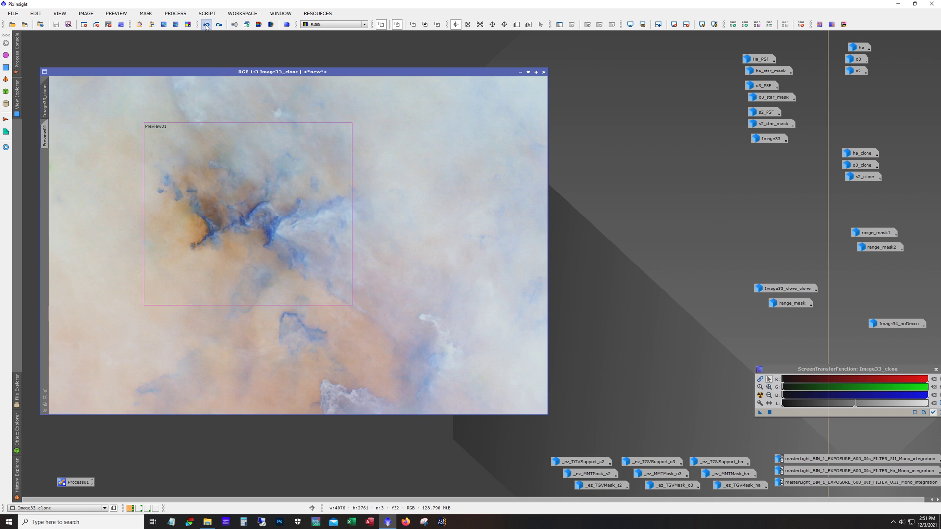
{"action": "left_click", "coordinate": [206, 25]}
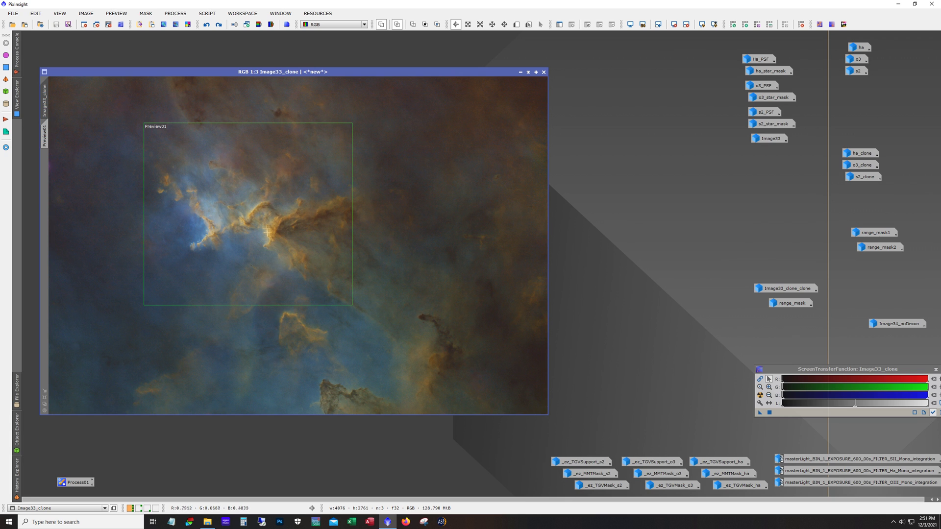
{"action": "left_click", "coordinate": [219, 25]}
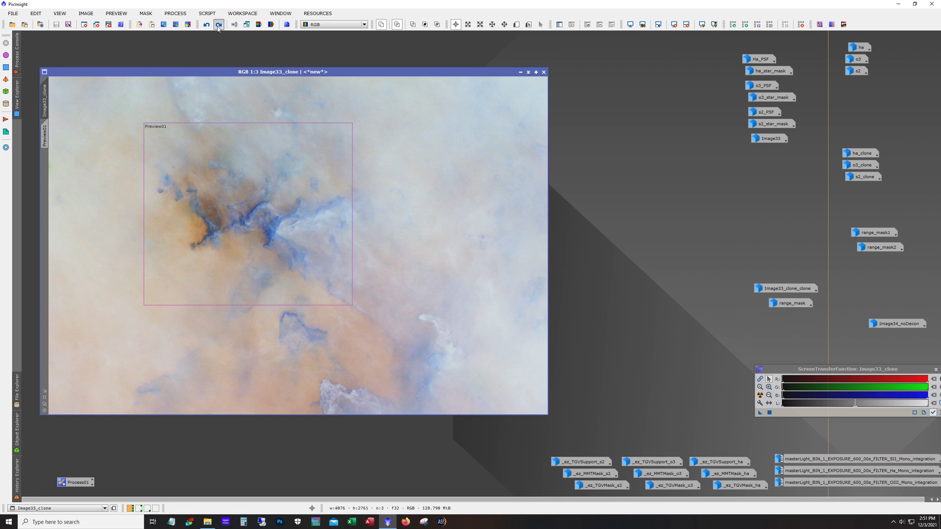
{"action": "left_click", "coordinate": [219, 25]}
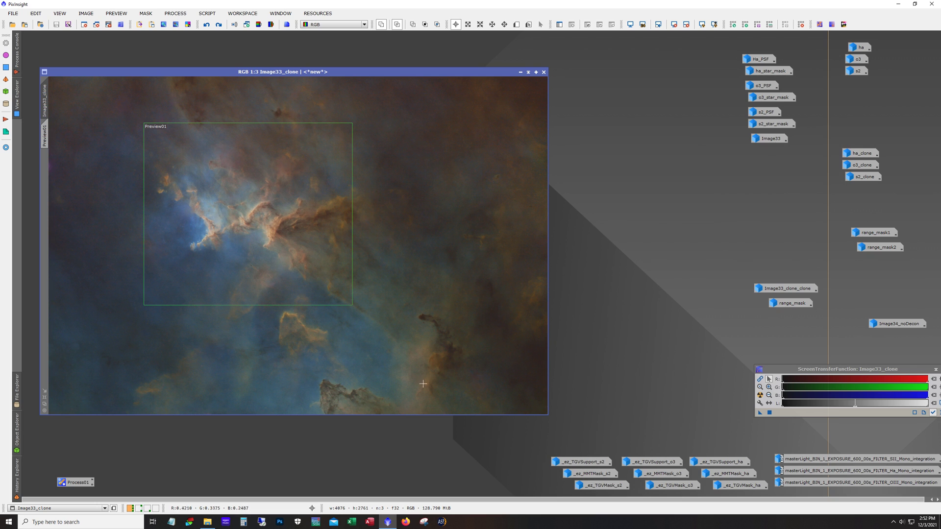
{"action": "left_click", "coordinate": [219, 25]}
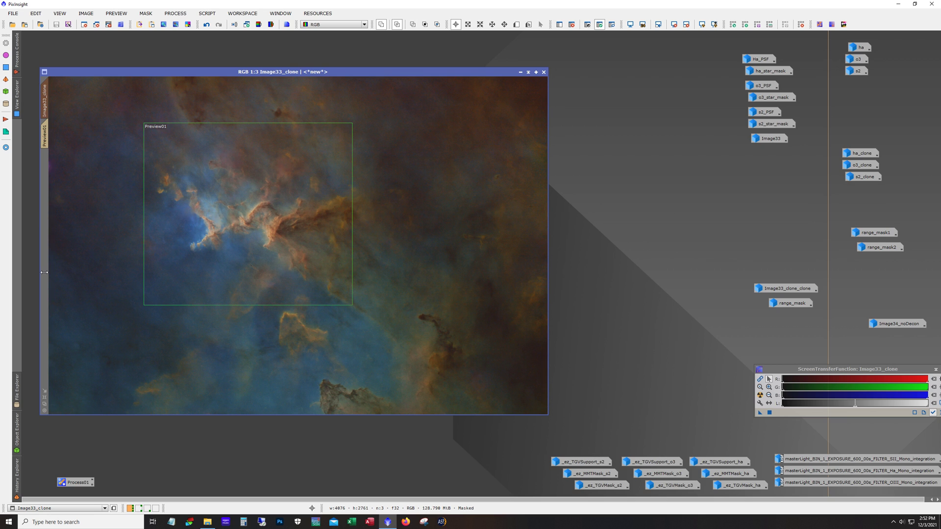
{"action": "key", "text": "alt+F9"}
Minimize Image33_clone and restore Image33_clone_clone, with range_mask1 appearing over it.
{"action": "left_click", "coordinate": [520, 72]}
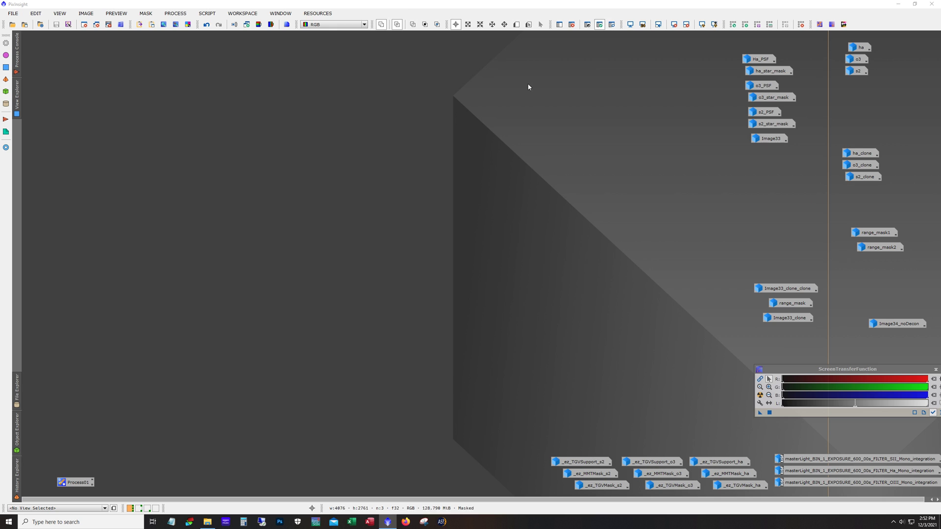
{"action": "double_click", "coordinate": [788, 289]}
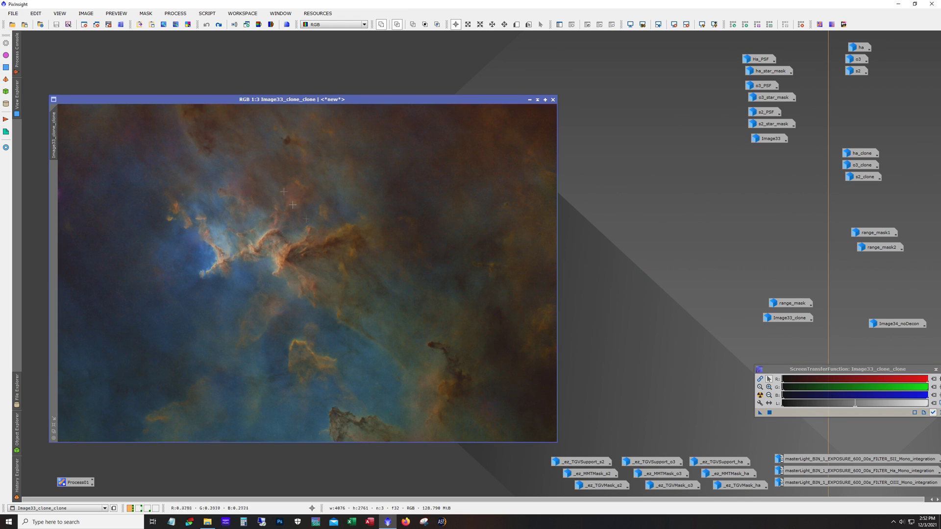
{"action": "mouse_move", "coordinate": [71, 179]}
Review range_mask1 and range_mask2, minimize both, and redo the central dust-lane darkening on Image33_clone_clone.
{"action": "double_click", "coordinate": [881, 231]}
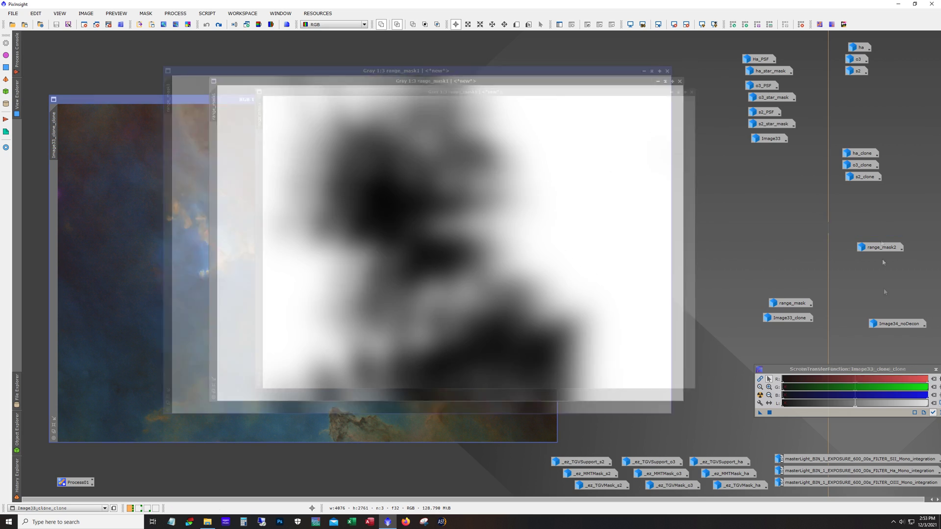
{"action": "double_click", "coordinate": [882, 249]}
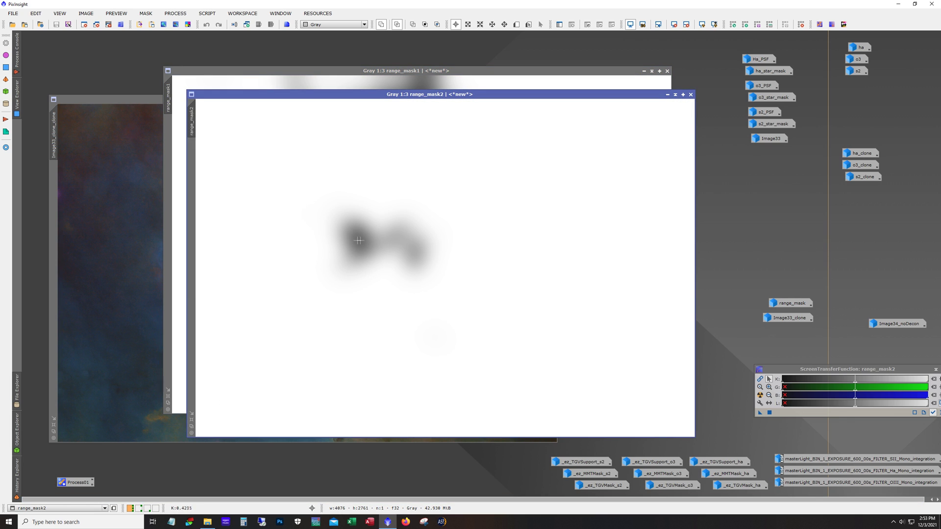
{"action": "left_click", "coordinate": [667, 96]}
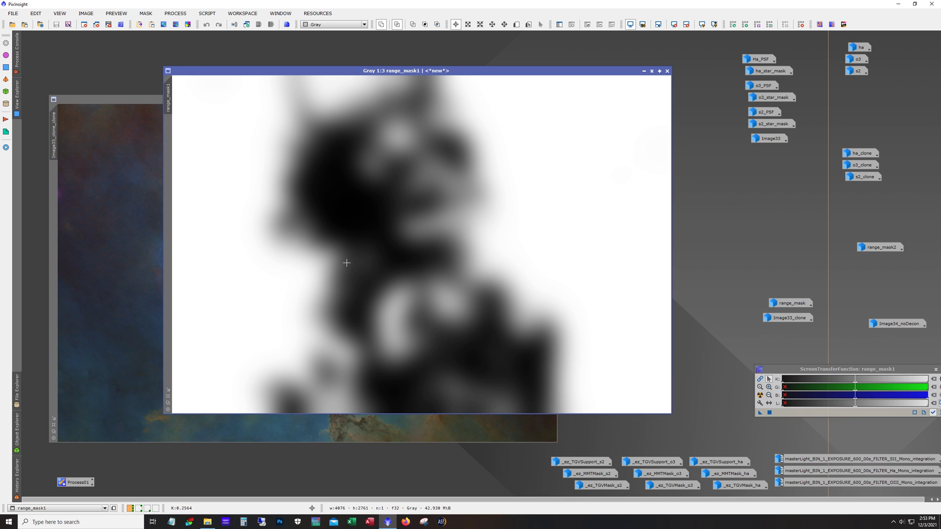
{"action": "left_click", "coordinate": [143, 98]}
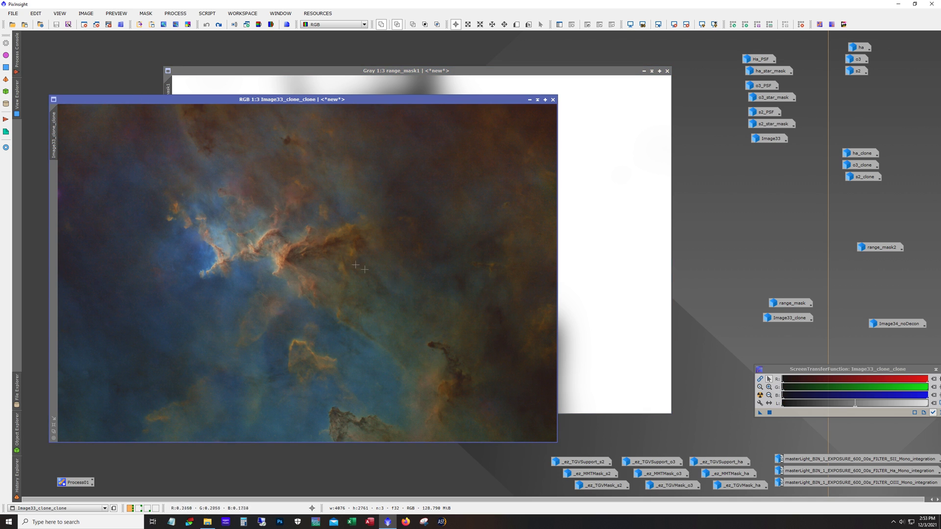
{"action": "left_click", "coordinate": [589, 165]}
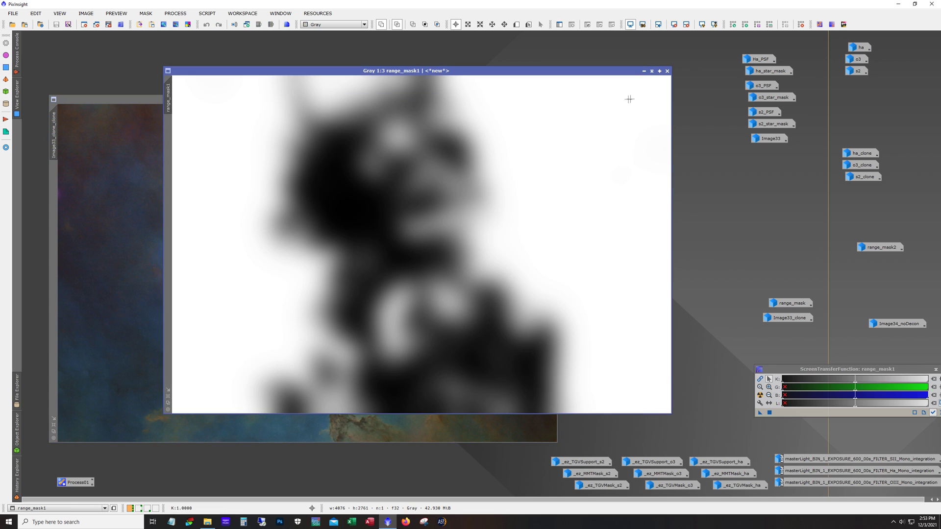
{"action": "left_click", "coordinate": [645, 71]}
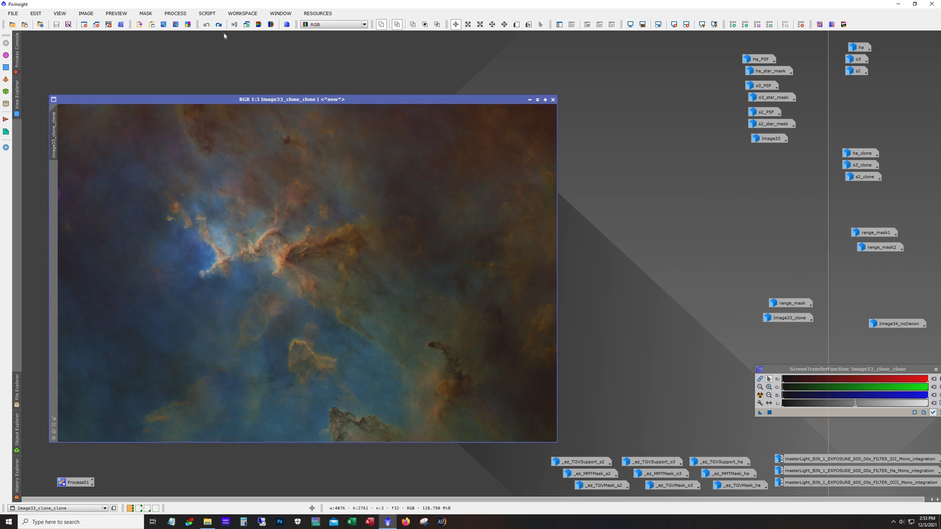
{"action": "left_click", "coordinate": [221, 28]}
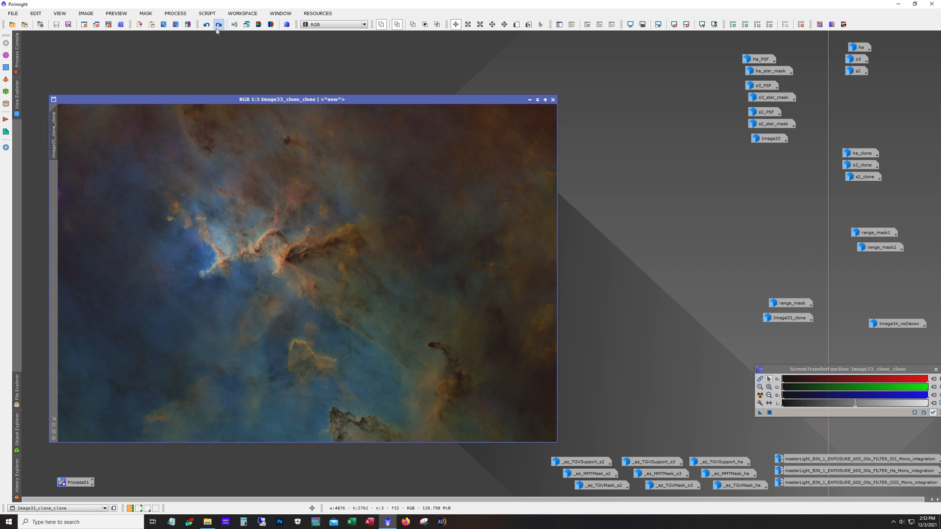
{"action": "left_click", "coordinate": [207, 25]}
{"action": "left_click", "coordinate": [219, 25]}
{"action": "left_click", "coordinate": [207, 13]}
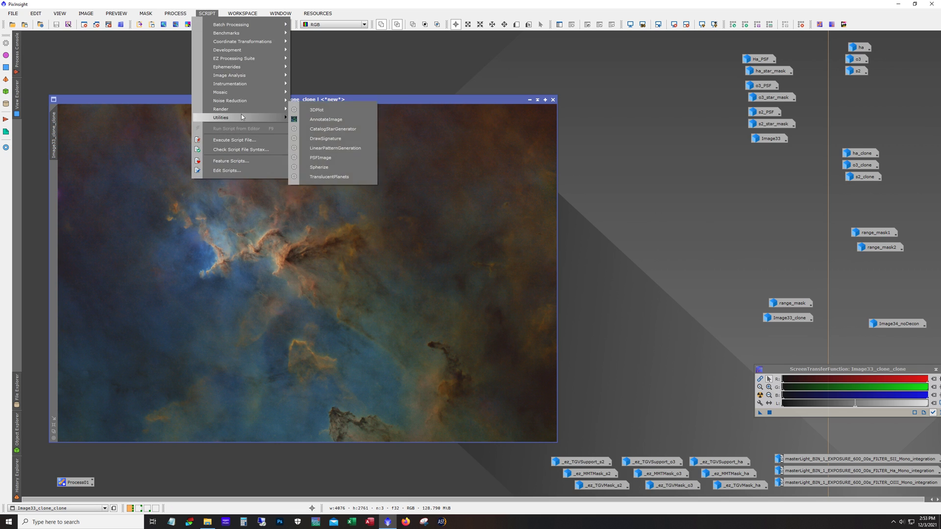
{"action": "mouse_move", "coordinate": [241, 117]}
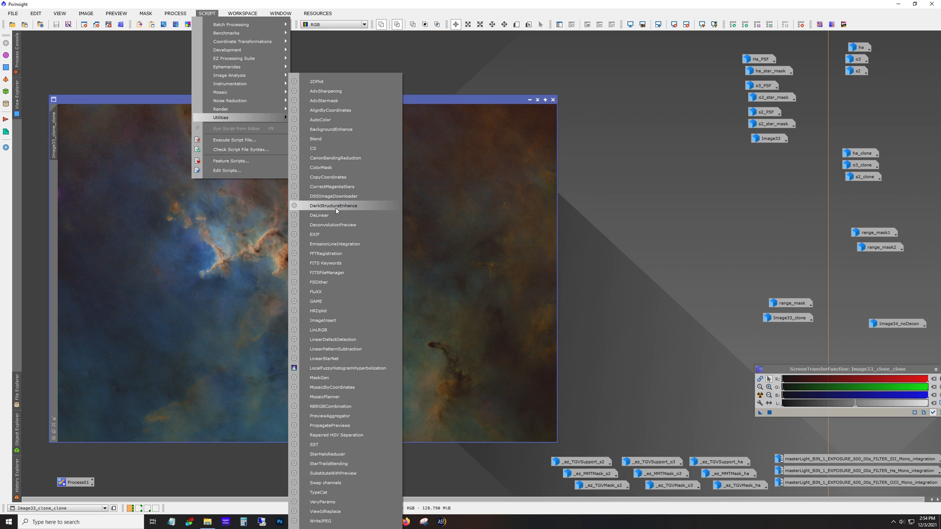
{"action": "left_click", "coordinate": [440, 125]}
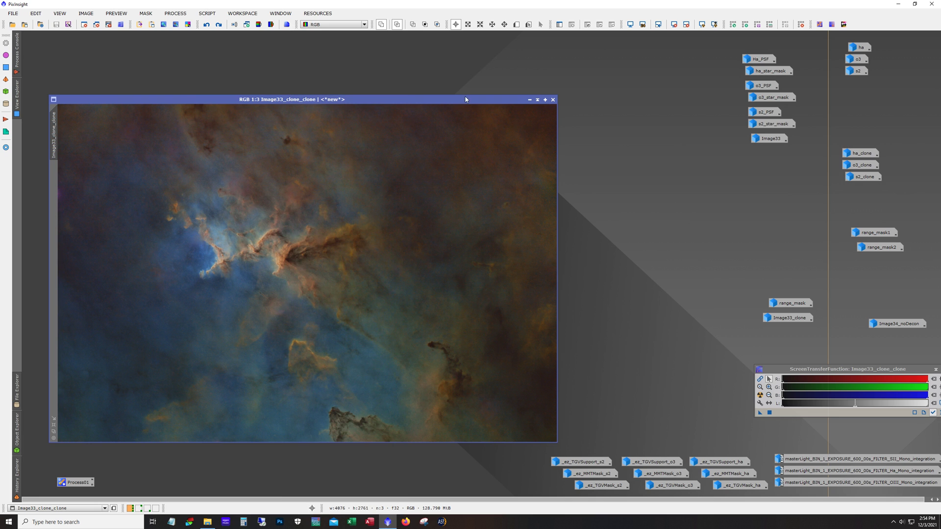
Toggle Image33_clone_clone between its pale and dark colourful versions, then reposition the window.
{"action": "left_click", "coordinate": [219, 25]}
{"action": "left_click", "coordinate": [219, 26]}
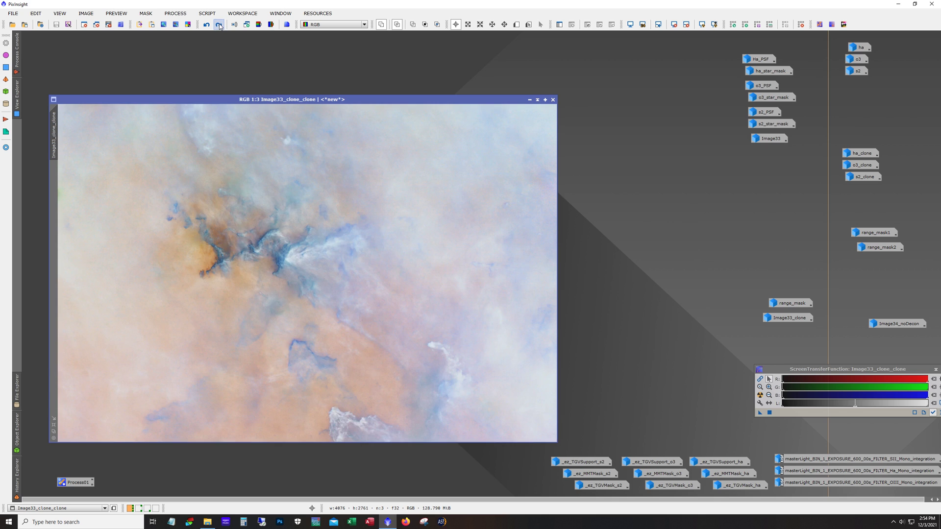
{"action": "left_click", "coordinate": [206, 25]}
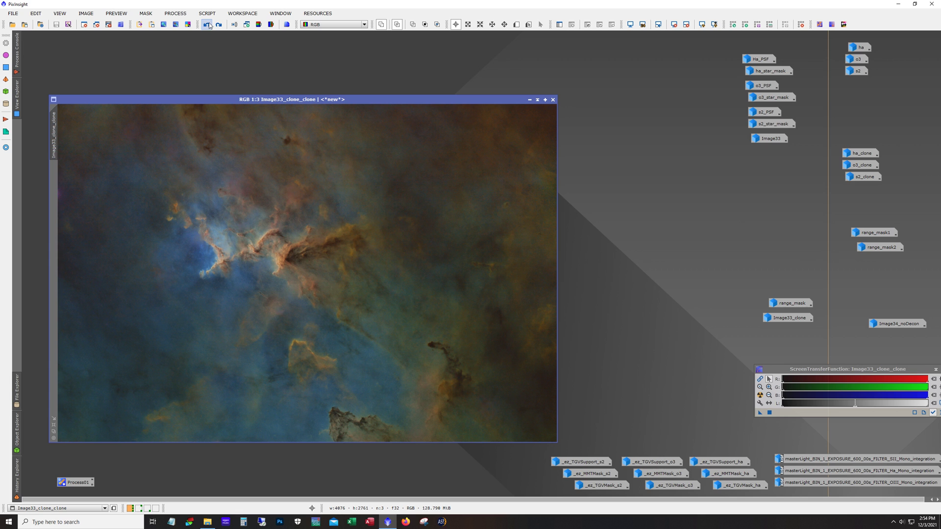
{"action": "left_click", "coordinate": [219, 25]}
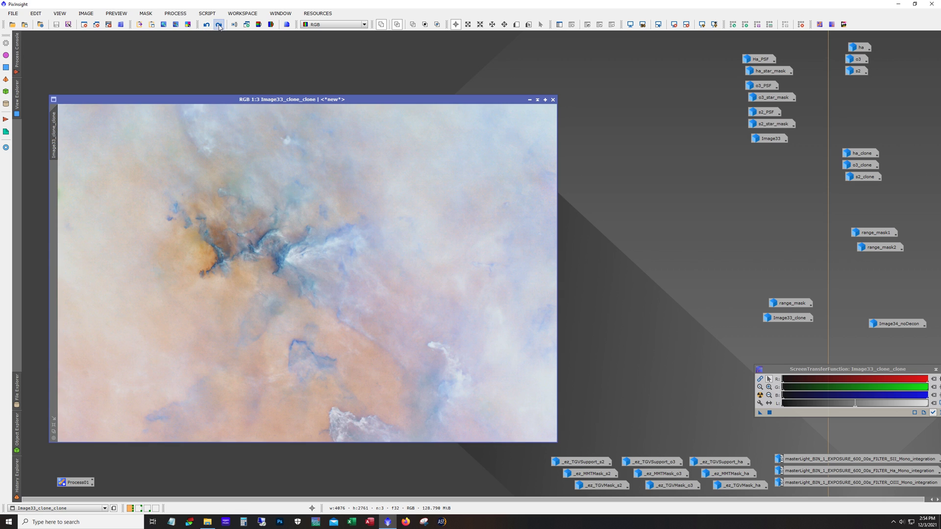
{"action": "left_click", "coordinate": [219, 25]}
{"action": "left_click", "coordinate": [219, 25]}
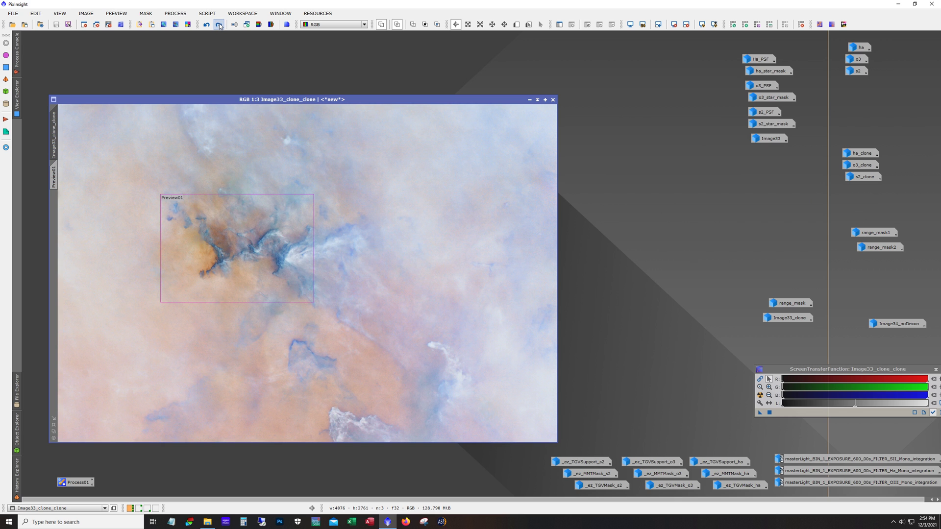
{"action": "left_click", "coordinate": [219, 26]}
{"action": "left_click", "coordinate": [219, 25]}
{"action": "left_click", "coordinate": [219, 26]}
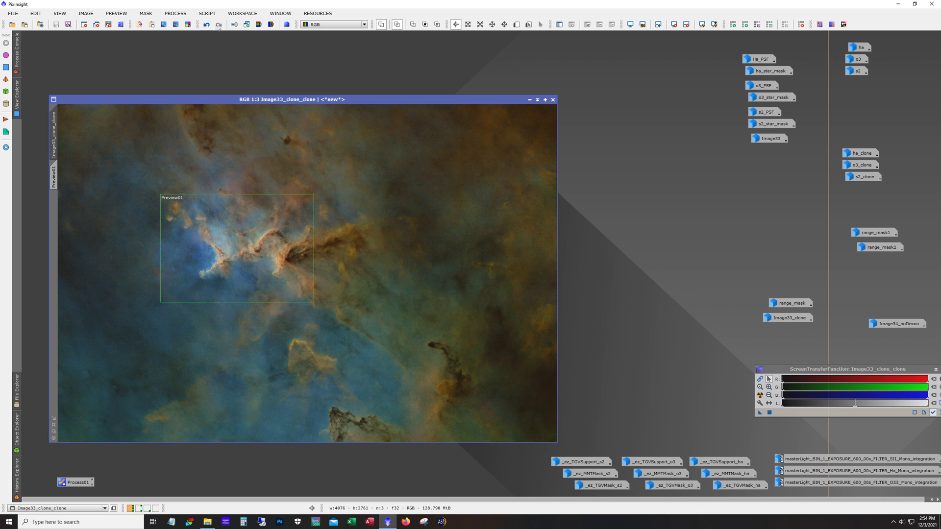
{"action": "left_click_drag", "start_coordinate": [321, 100], "coordinate": [331, 78]}
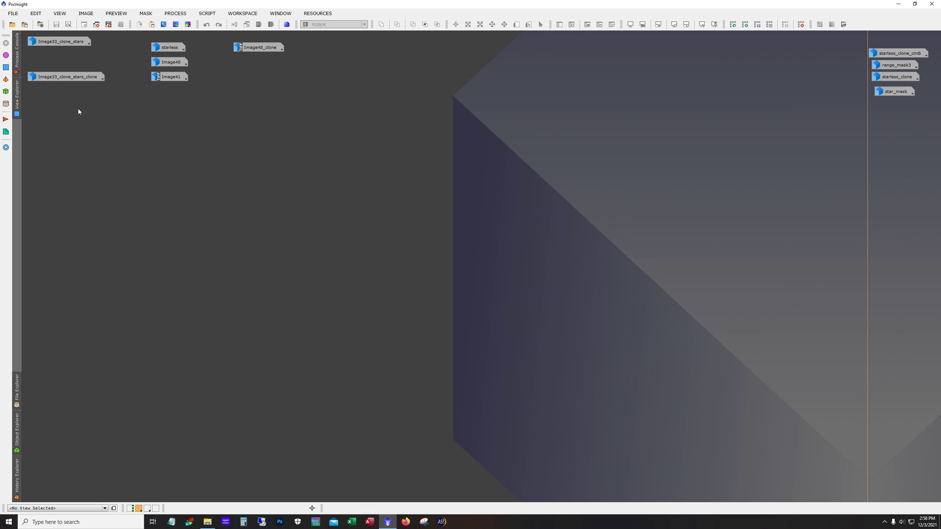
Open Image33_clone_stars, redo its brightening, and inspect the stars zoomed in.
{"action": "double_click", "coordinate": [60, 41]}
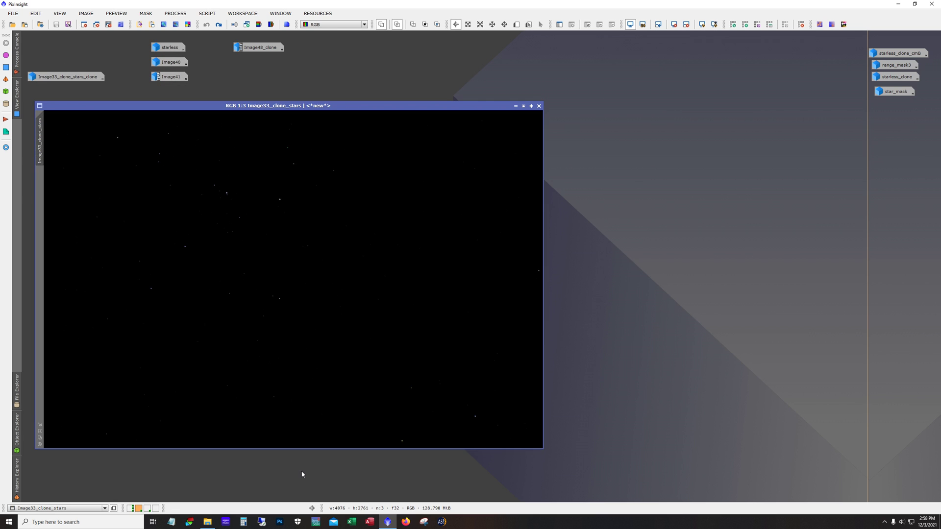
{"action": "left_click", "coordinate": [218, 25]}
{"action": "scroll", "coordinate": [297, 416], "scroll_direction": "up", "scroll_amount": 3}
{"action": "scroll", "coordinate": [297, 416], "scroll_direction": "down", "scroll_amount": 1}
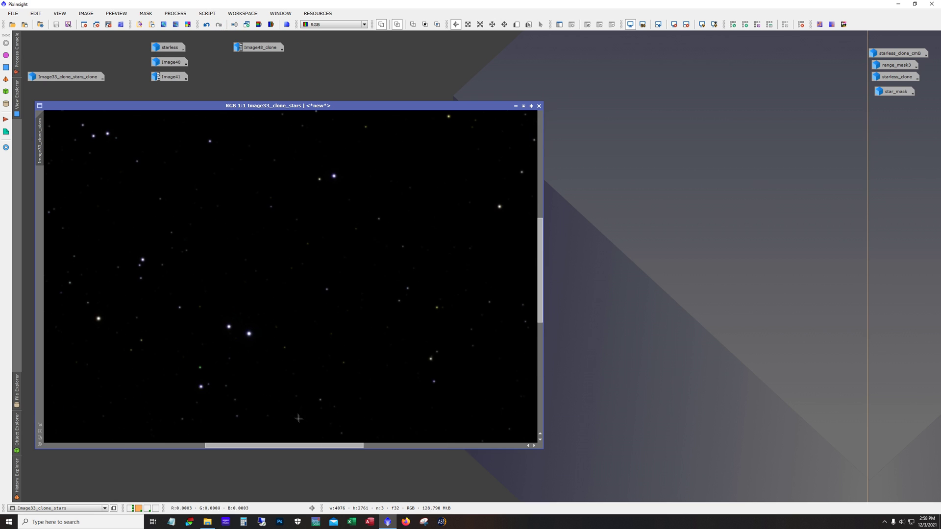
{"action": "left_click_drag", "start_coordinate": [311, 447], "coordinate": [249, 447]}
{"action": "left_click_drag", "start_coordinate": [537, 294], "coordinate": [537, 211]}
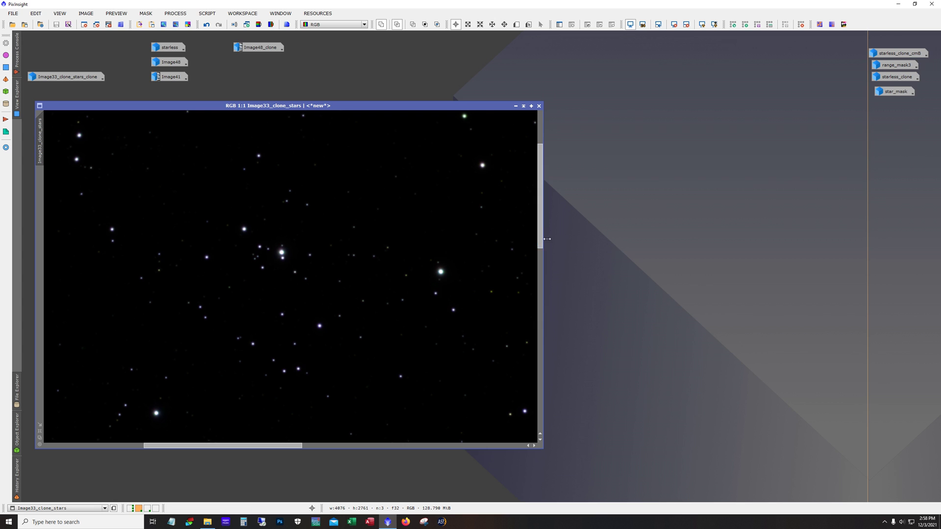
{"action": "mouse_move", "coordinate": [541, 238]}
{"action": "left_mouse_down"}
{"action": "mouse_move", "coordinate": [544, 207]}
{"action": "mouse_move", "coordinate": [542, 233]}
{"action": "left_mouse_up"}
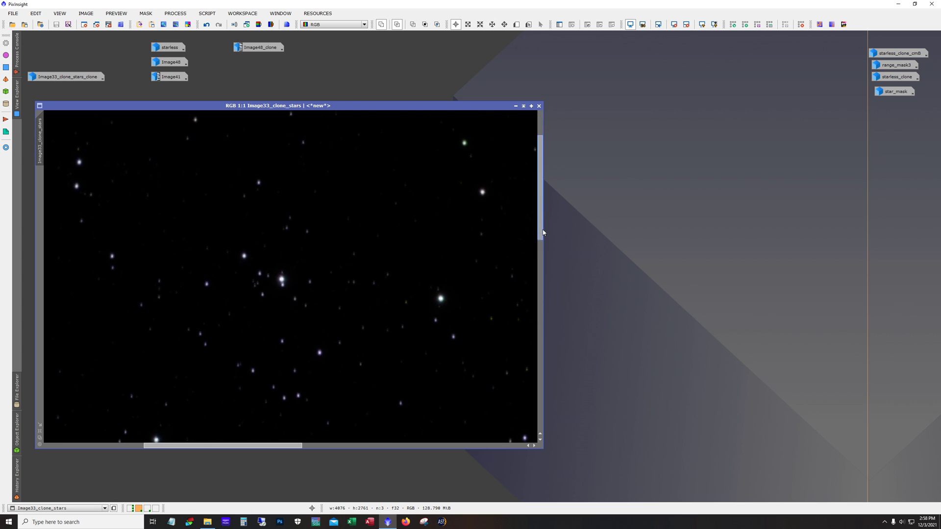
{"action": "scroll", "coordinate": [237, 309], "scroll_direction": "down", "scroll_amount": 2}
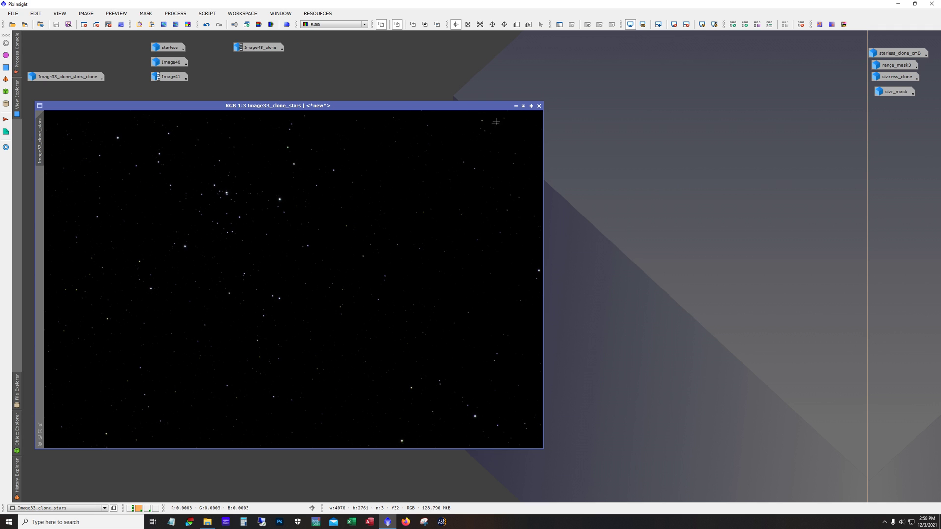
Minimize the stars image, view Image33_clone_stars_clone and star_mask, then return to the nebula workspace.
{"action": "left_click", "coordinate": [516, 105]}
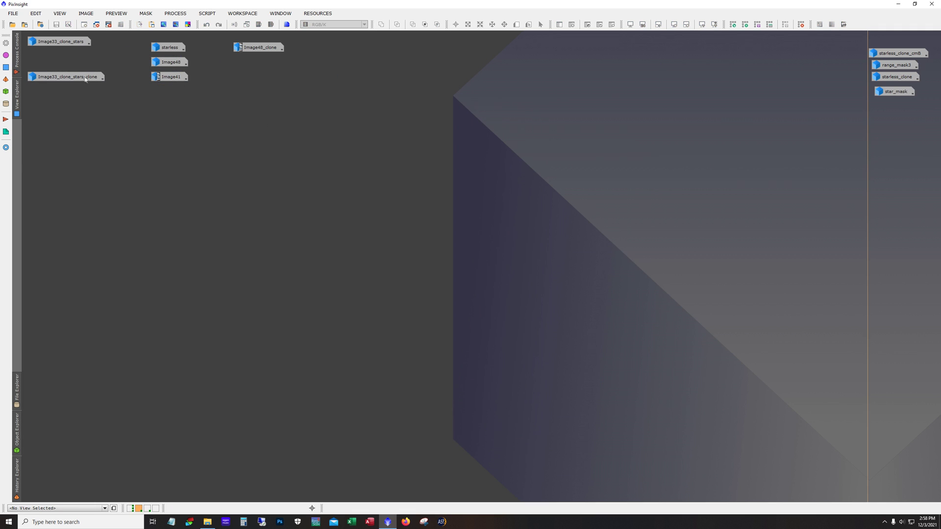
{"action": "double_click", "coordinate": [69, 76]}
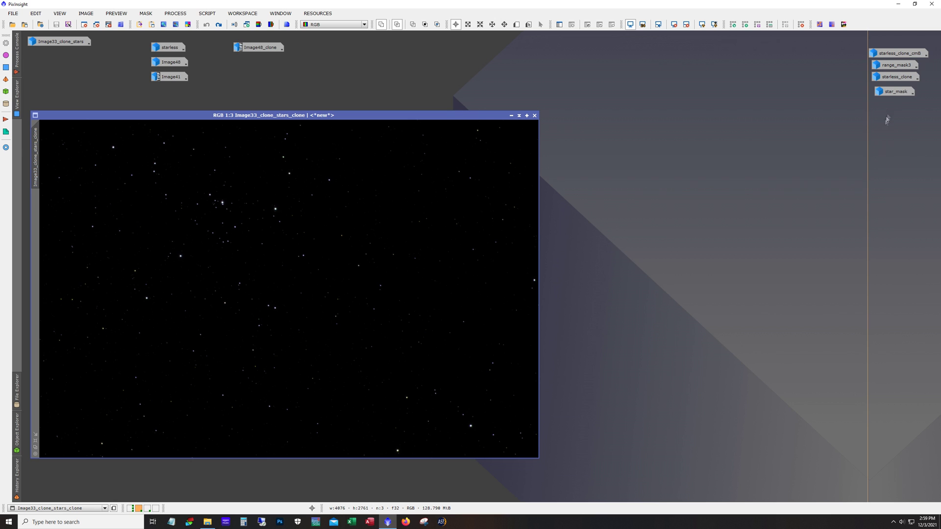
{"action": "mouse_move", "coordinate": [887, 95]}
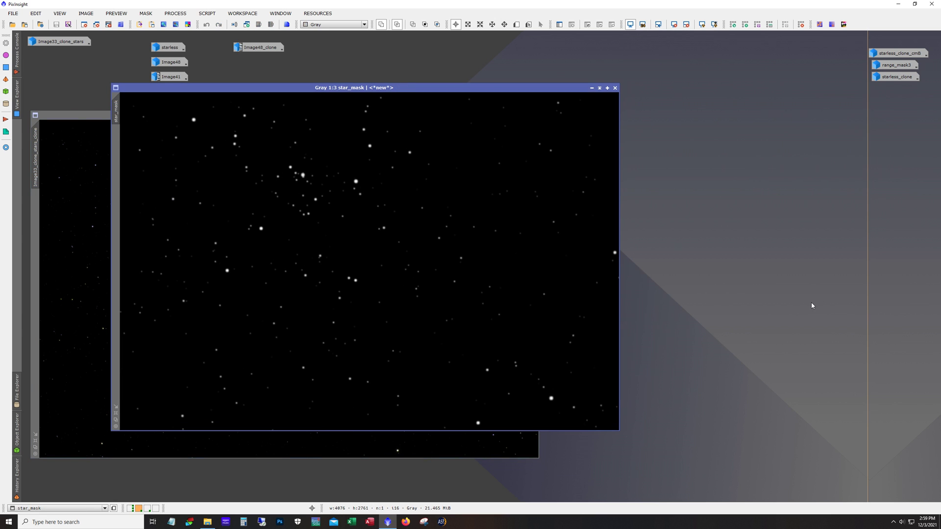
{"action": "left_click_drag", "start_coordinate": [307, 88], "coordinate": [238, 91]}
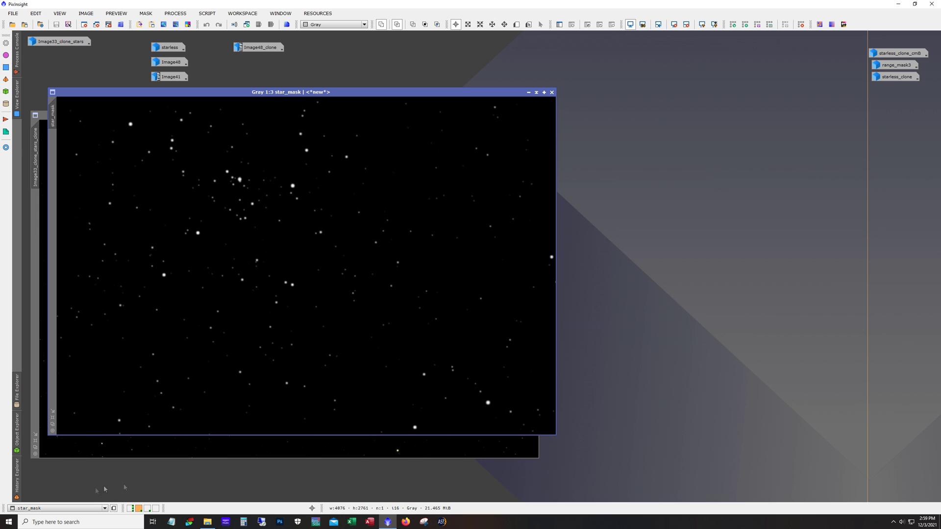
{"action": "left_click", "coordinate": [130, 508]}
{"action": "left_click", "coordinate": [130, 508]}
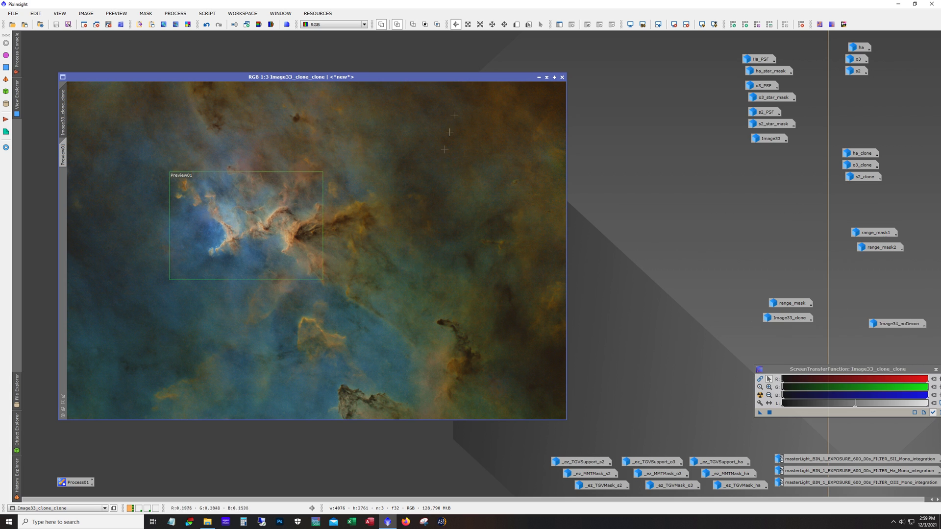
Minimize Image33_clone_clone, collapse the screen stretch panel, and open the earlier saved Image33.
{"action": "left_click", "coordinate": [539, 76]}
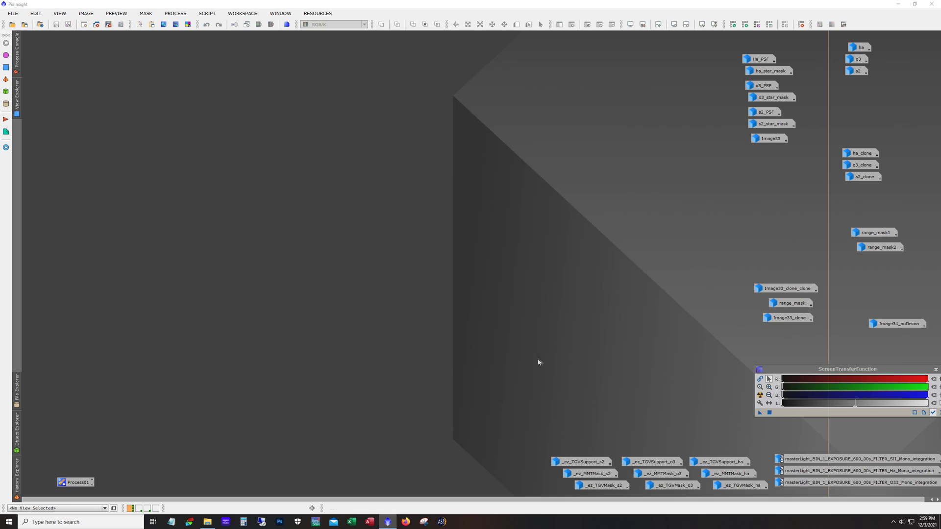
{"action": "left_click", "coordinate": [935, 369]}
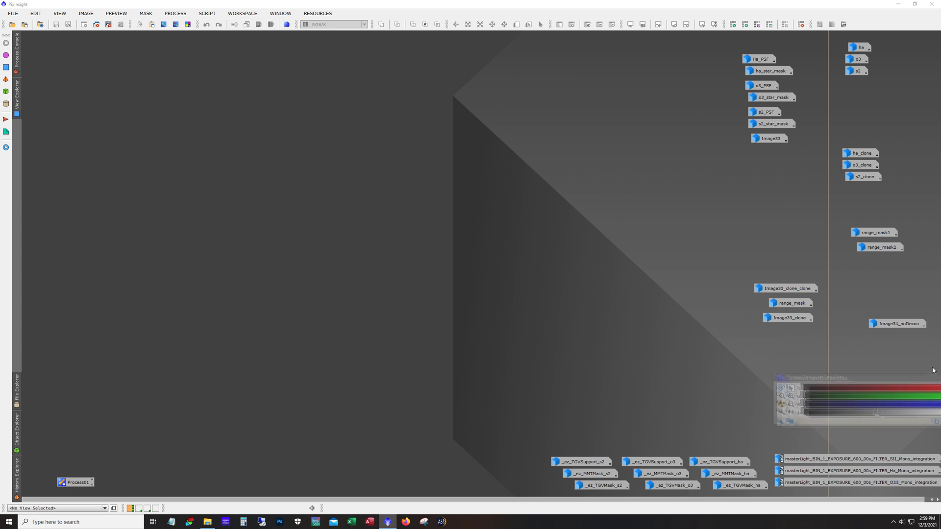
{"action": "double_click", "coordinate": [762, 141]}
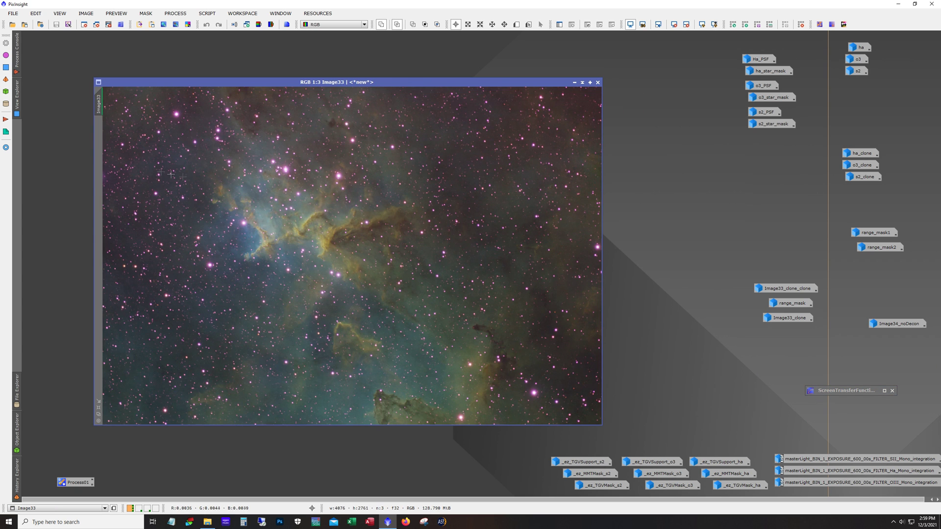
Zoom and pan around Image33 to inspect its magenta stars up close.
{"action": "scroll", "coordinate": [358, 183], "scroll_direction": "up", "scroll_amount": 4}
{"action": "left_click_drag", "start_coordinate": [598, 271], "coordinate": [598, 208]}
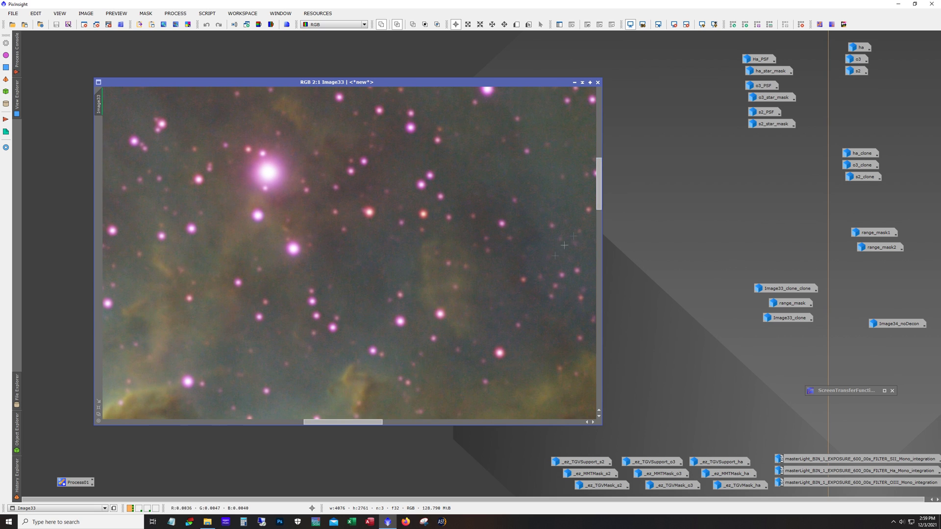
{"action": "left_click_drag", "start_coordinate": [375, 423], "coordinate": [310, 422]}
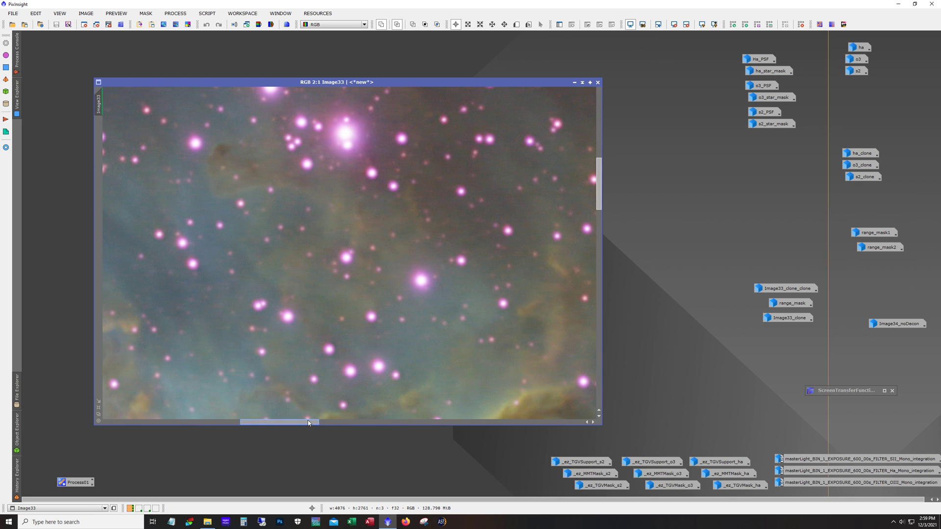
{"action": "left_click_drag", "start_coordinate": [600, 211], "coordinate": [600, 190]}
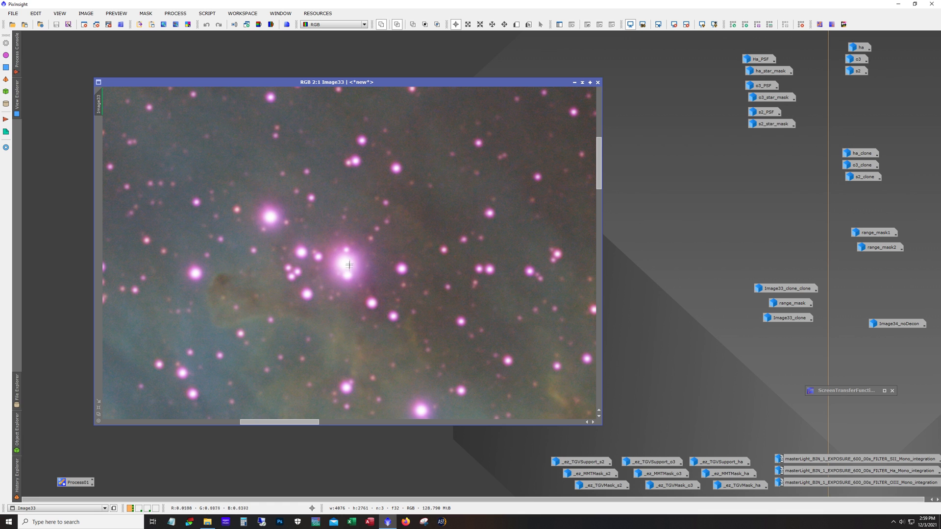
{"action": "scroll", "coordinate": [355, 270], "scroll_direction": "up", "scroll_amount": 2}
{"action": "scroll", "coordinate": [356, 272], "scroll_direction": "down", "scroll_amount": 4}
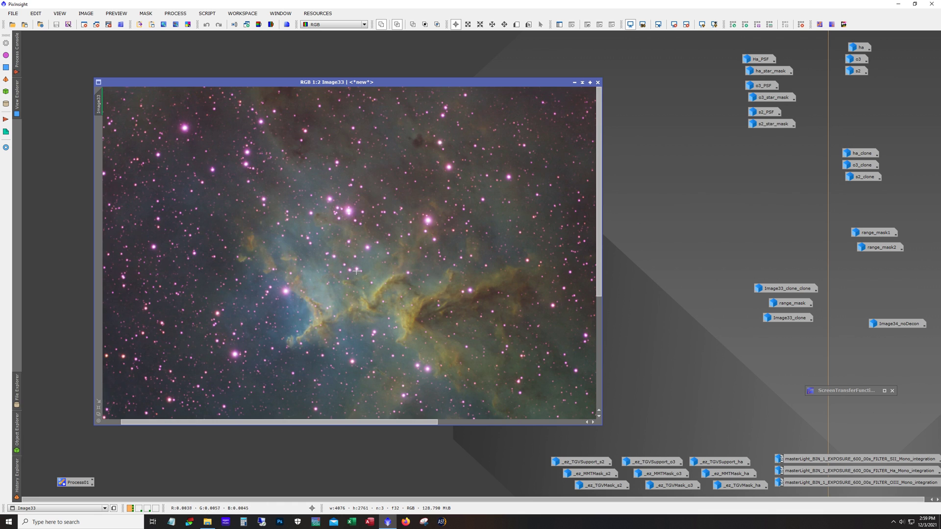
{"action": "scroll", "coordinate": [349, 365], "scroll_direction": "up", "scroll_amount": 2}
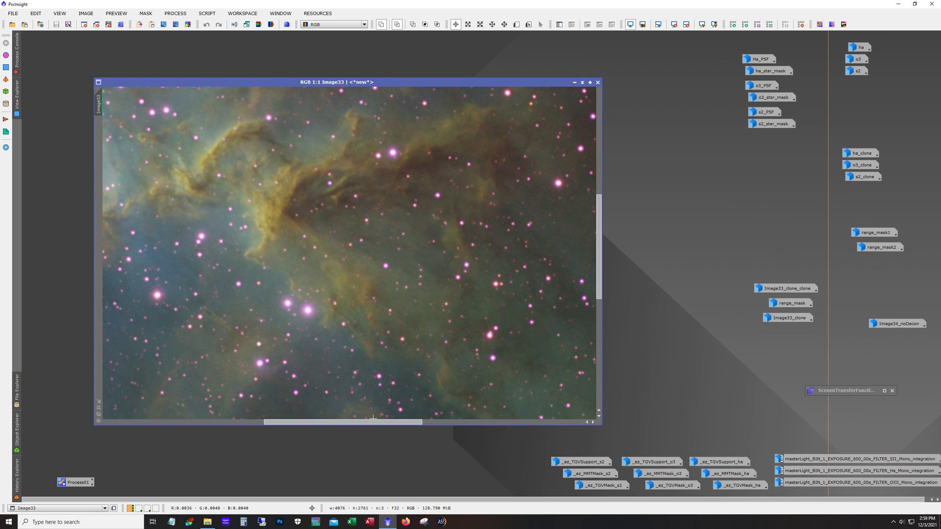
{"action": "left_click_drag", "start_coordinate": [373, 423], "coordinate": [301, 423]}
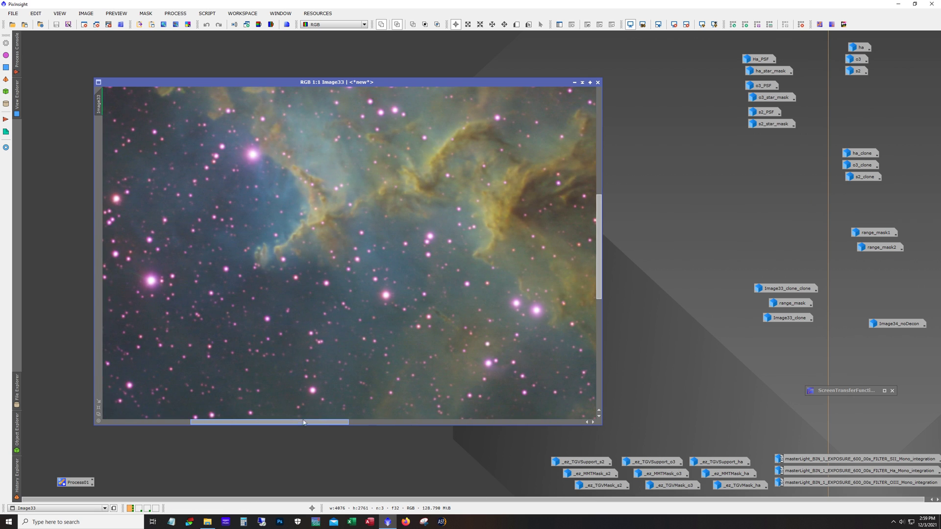
{"action": "left_click_drag", "start_coordinate": [599, 287], "coordinate": [597, 237]}
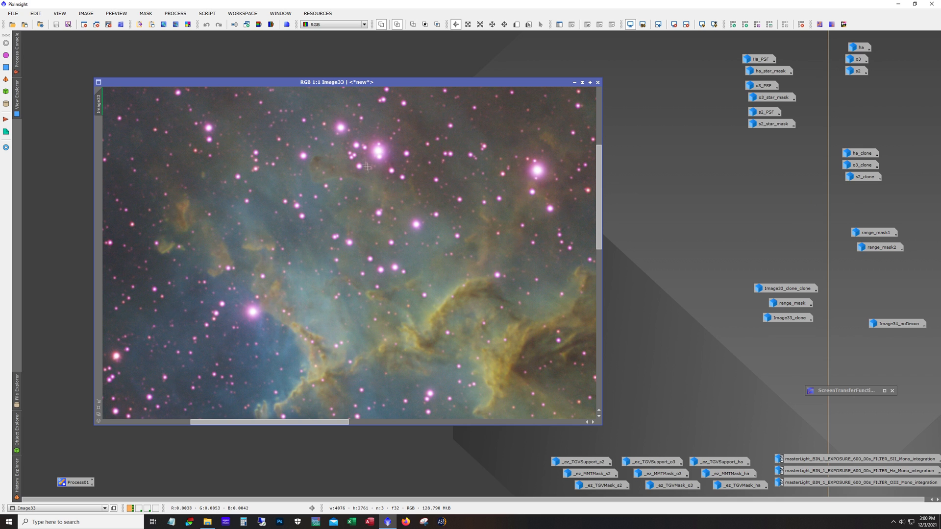
{"action": "scroll", "coordinate": [350, 255], "scroll_direction": "down", "scroll_amount": 1}
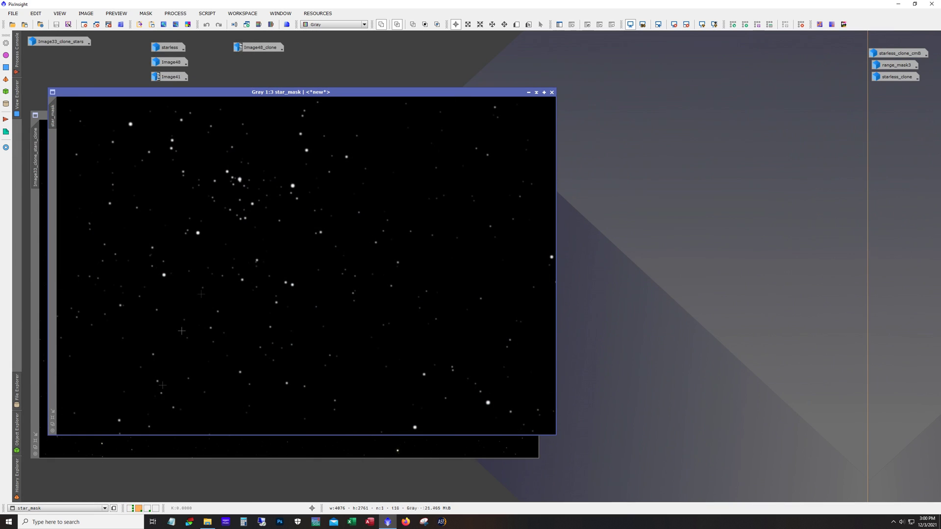
Iconize star_mask and toggle undo/redo on Image33_clone_stars_clone to compare SCNR and inversion states.
{"action": "left_click", "coordinate": [528, 92]}
{"action": "left_click", "coordinate": [219, 24]}
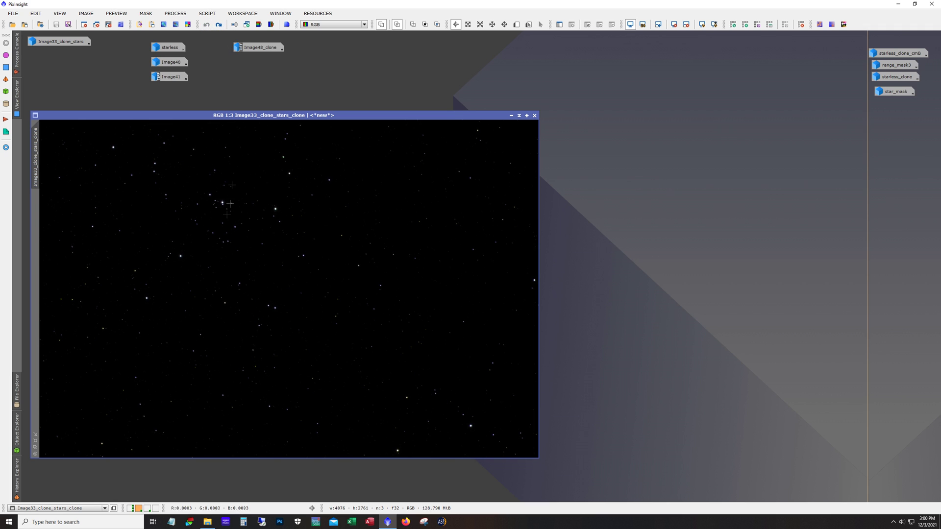
{"action": "left_click", "coordinate": [219, 25]}
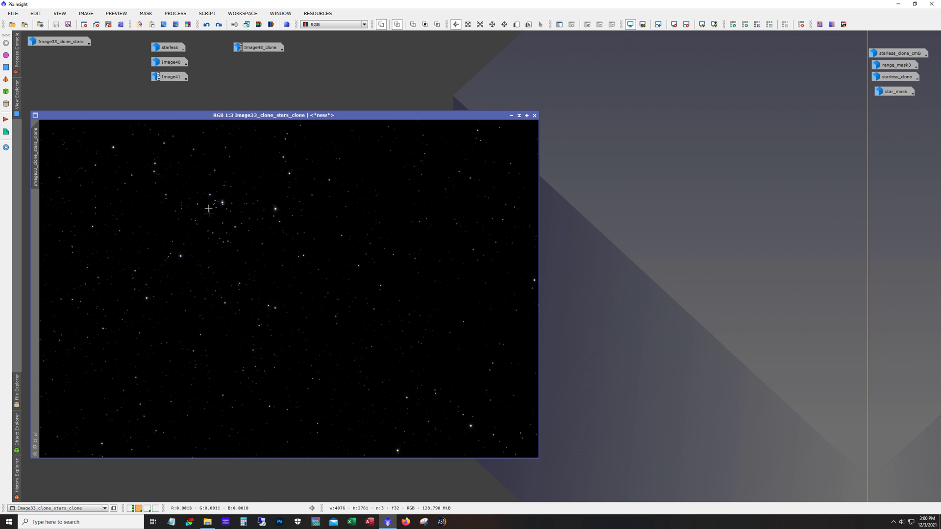
{"action": "left_click", "coordinate": [218, 25]}
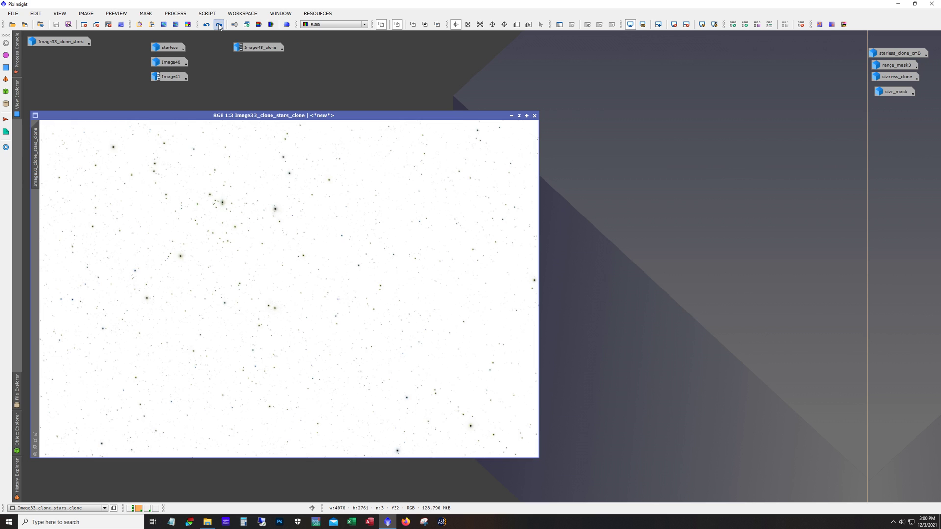
{"action": "left_click", "coordinate": [218, 24]}
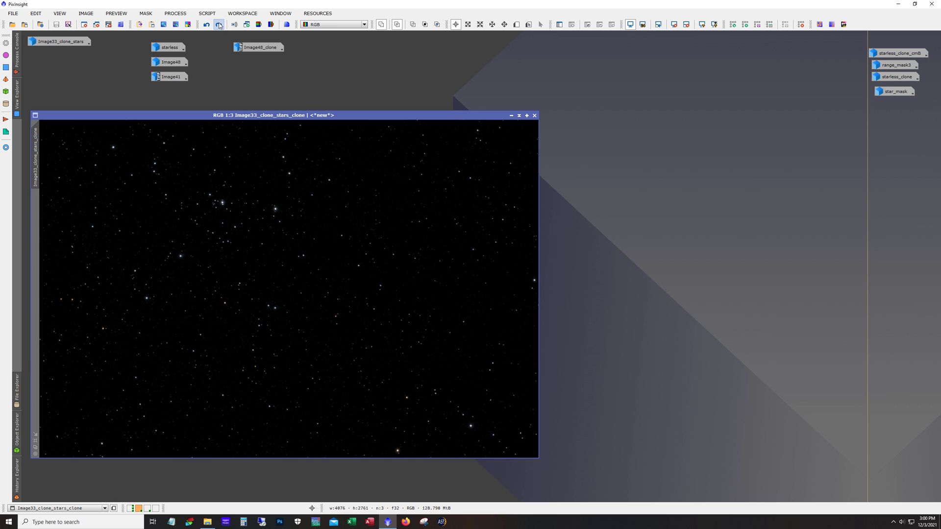
{"action": "left_click", "coordinate": [220, 24]}
{"action": "left_click", "coordinate": [206, 25]}
{"action": "left_click", "coordinate": [175, 13]}
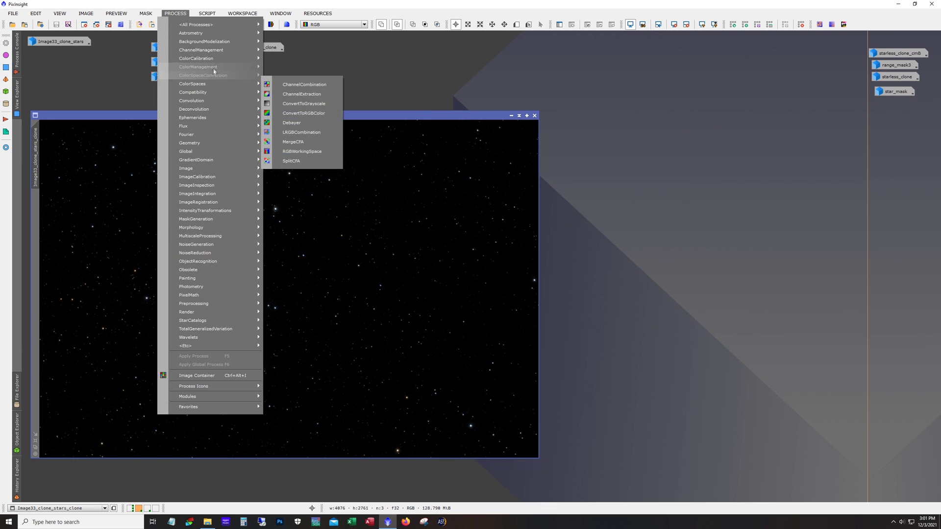
Open ColorCalibration and start applying it to the stars image, then cancel.
{"action": "mouse_move", "coordinate": [210, 59]}
{"action": "left_click", "coordinate": [288, 78]}
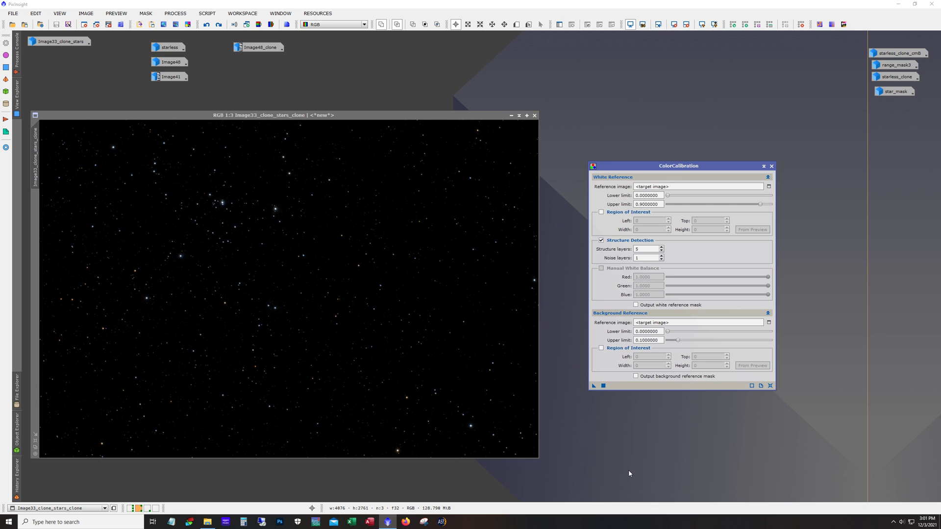
{"action": "left_click_drag", "start_coordinate": [594, 386], "coordinate": [347, 323]}
{"action": "left_click_drag", "start_coordinate": [347, 322], "coordinate": [594, 389]}
Move and shade the ColorCalibration dialog, then iconize the stars-only image.
{"action": "left_click_drag", "start_coordinate": [671, 168], "coordinate": [686, 154]}
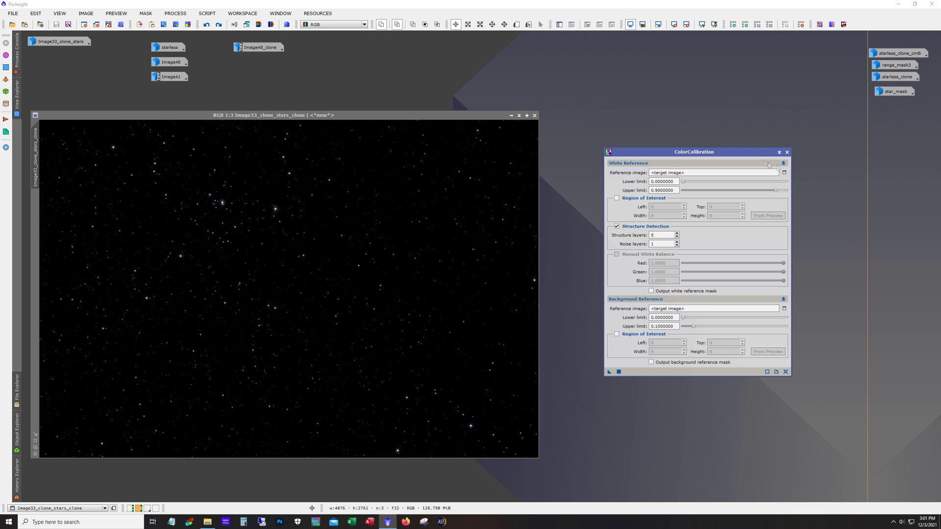
{"action": "left_click", "coordinate": [779, 152]}
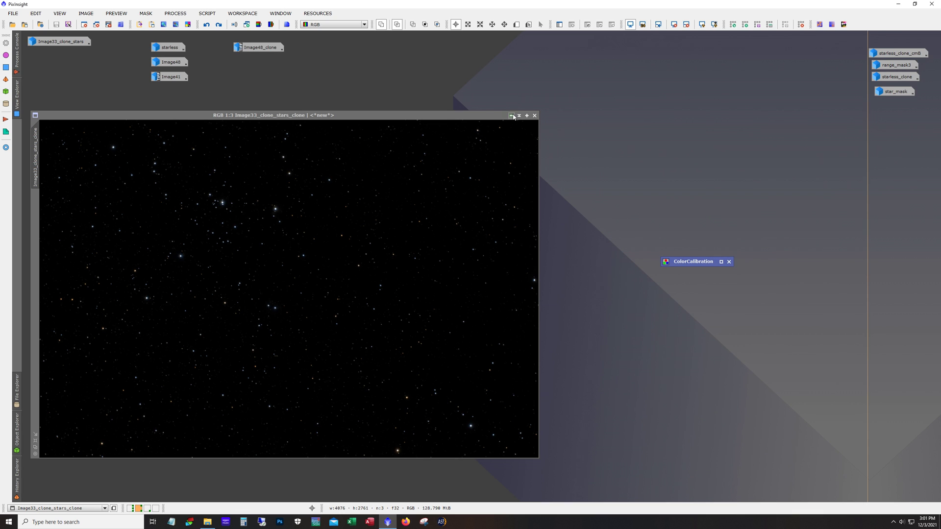
{"action": "left_click", "coordinate": [512, 115]}
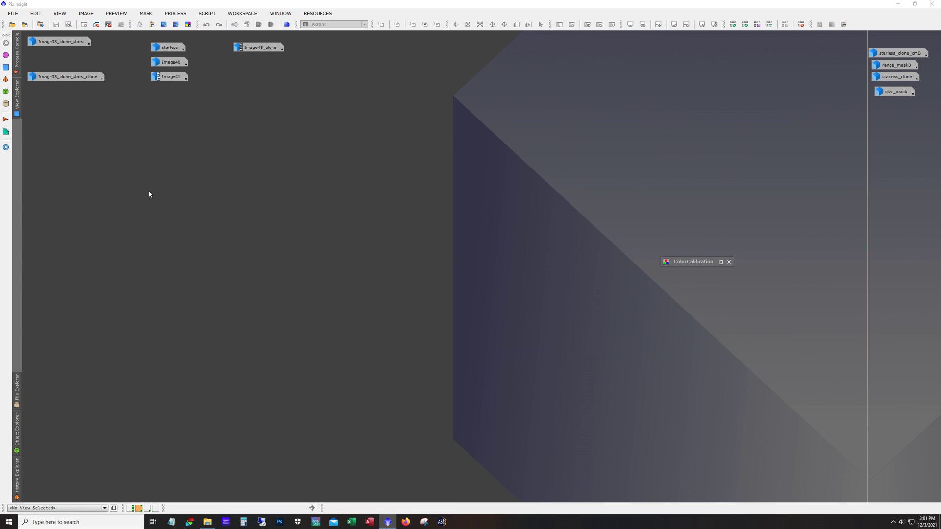
Open Image48 and position its window on the workspace.
{"action": "double_click", "coordinate": [164, 62]}
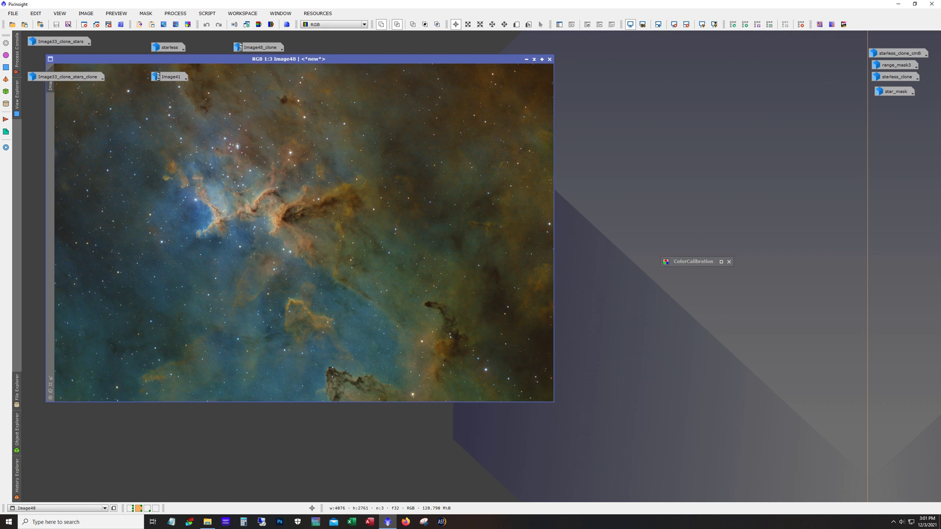
{"action": "left_click_drag", "start_coordinate": [371, 61], "coordinate": [407, 105]}
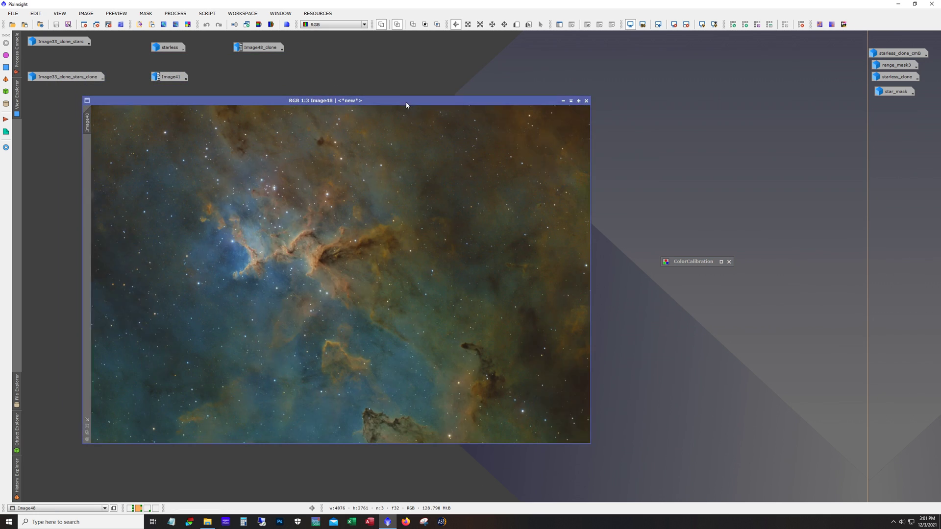
{"action": "left_click_drag", "start_coordinate": [693, 262], "coordinate": [882, 450]}
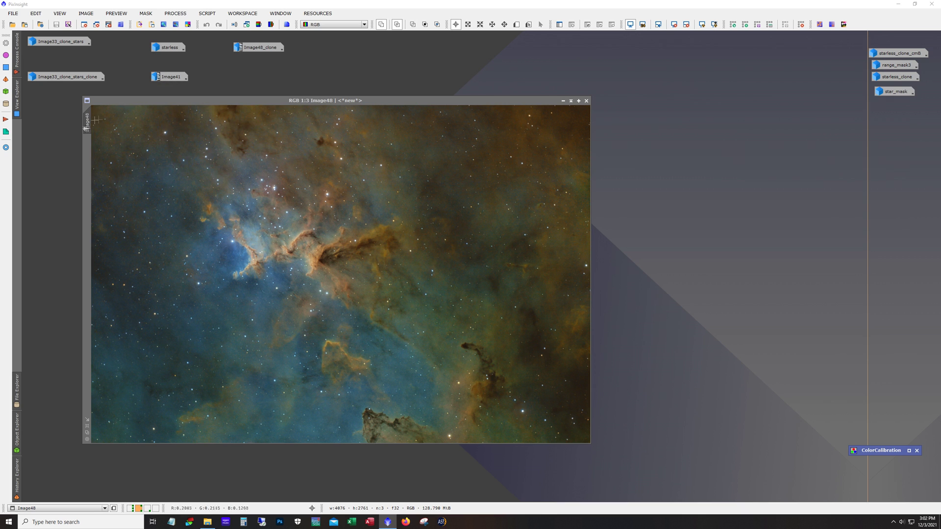
Zoom and pan across Image48 to inspect stars and nebula, then open starless_clone_cmB.
{"action": "mouse_move", "coordinate": [94, 129]}
{"action": "scroll", "coordinate": [236, 226], "scroll_direction": "up", "scroll_amount": 2}
{"action": "scroll", "coordinate": [285, 238], "scroll_direction": "up", "scroll_amount": 1}
{"action": "scroll", "coordinate": [286, 239], "scroll_direction": "down", "scroll_amount": 1}
{"action": "left_click_drag", "start_coordinate": [337, 443], "coordinate": [290, 442]}
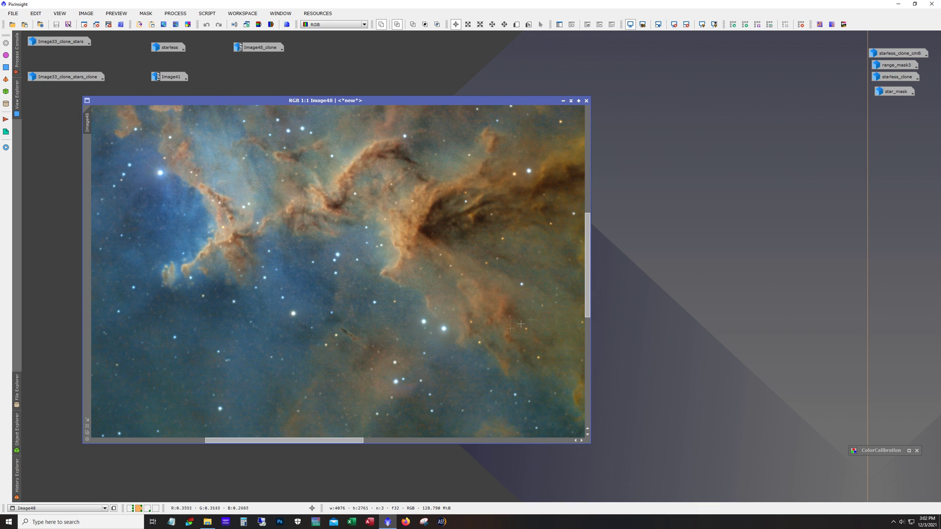
{"action": "left_click_drag", "start_coordinate": [587, 313], "coordinate": [584, 245]}
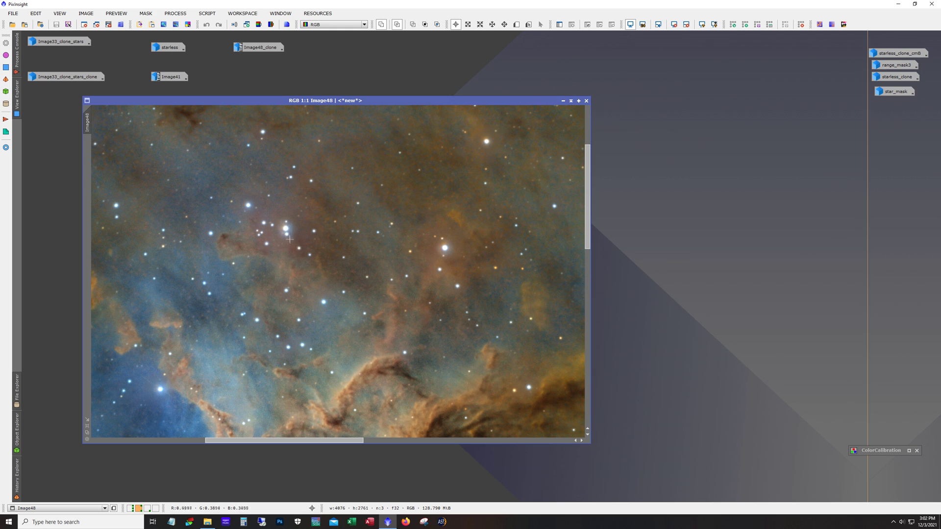
{"action": "scroll", "coordinate": [294, 236], "scroll_direction": "up", "scroll_amount": 1}
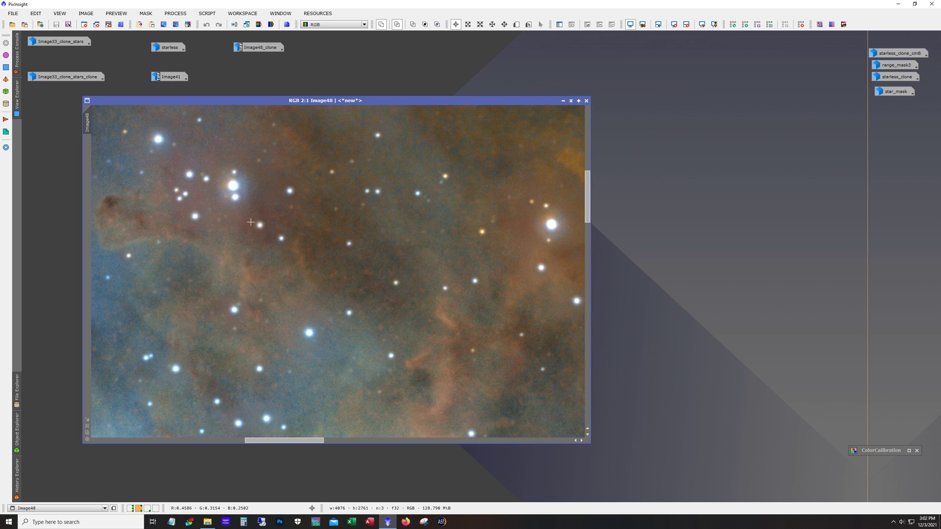
{"action": "scroll", "coordinate": [250, 222], "scroll_direction": "down", "scroll_amount": 2}
{"action": "scroll", "coordinate": [307, 234], "scroll_direction": "up", "scroll_amount": 2}
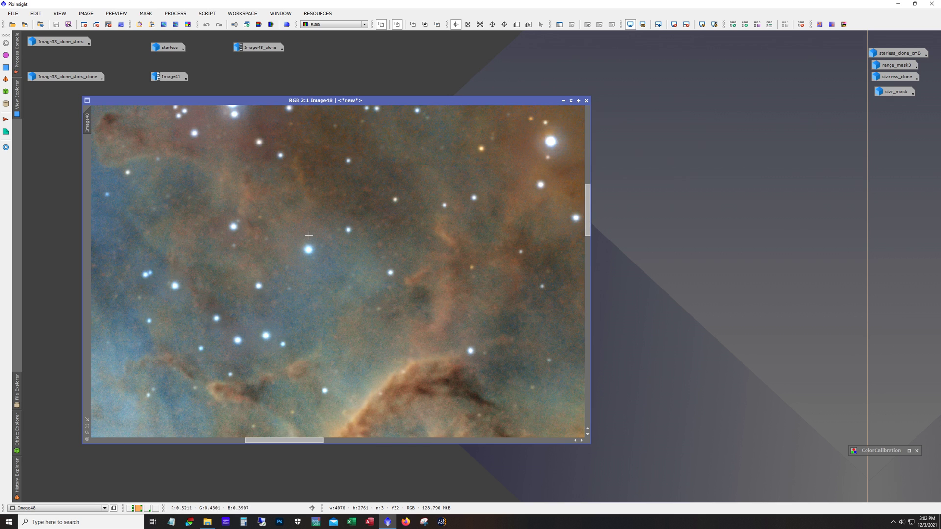
{"action": "left_click_drag", "start_coordinate": [589, 231], "coordinate": [592, 204]}
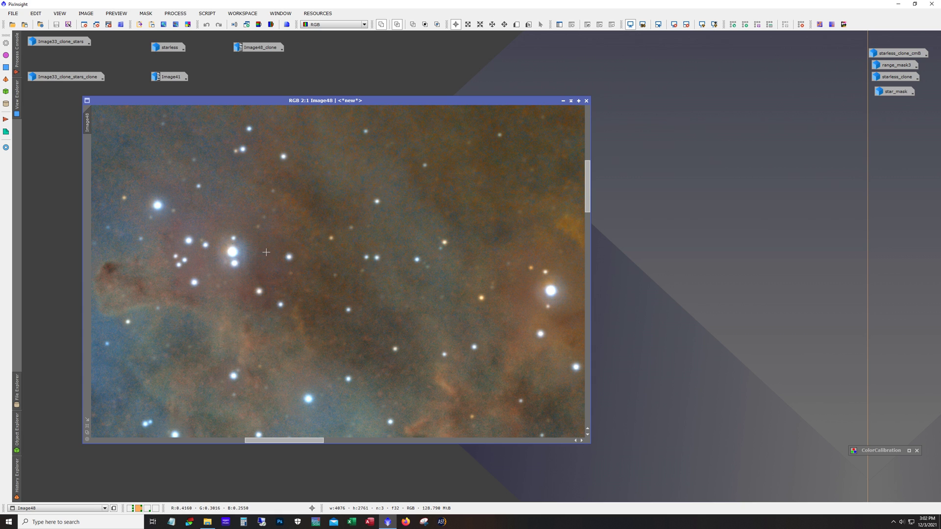
{"action": "scroll", "coordinate": [296, 247], "scroll_direction": "down", "scroll_amount": 3}
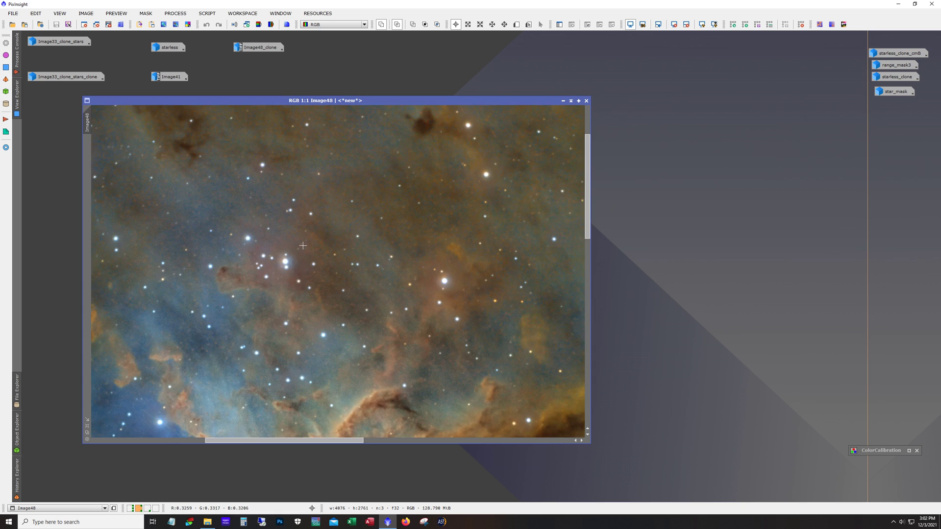
{"action": "scroll", "coordinate": [303, 245], "scroll_direction": "down", "scroll_amount": 1}
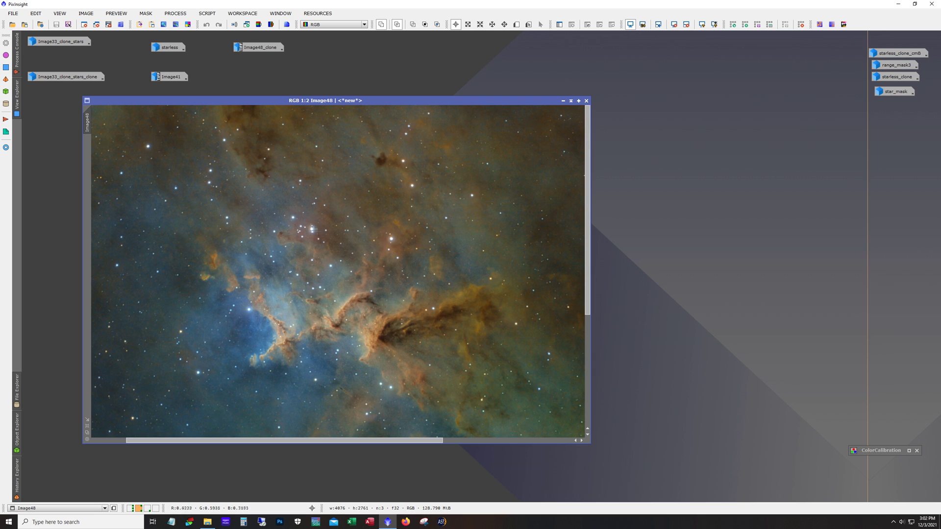
{"action": "scroll", "coordinate": [310, 234], "scroll_direction": "down", "scroll_amount": 1}
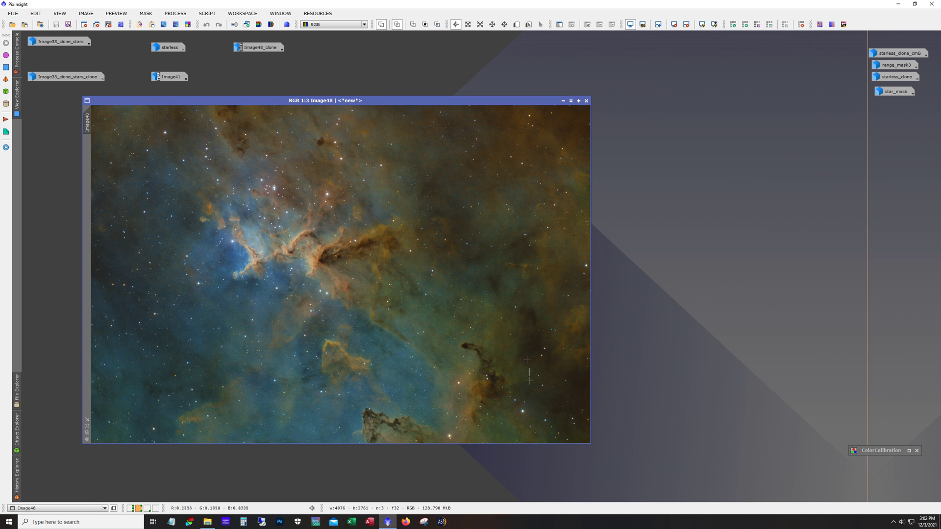
{"action": "double_click", "coordinate": [898, 53]}
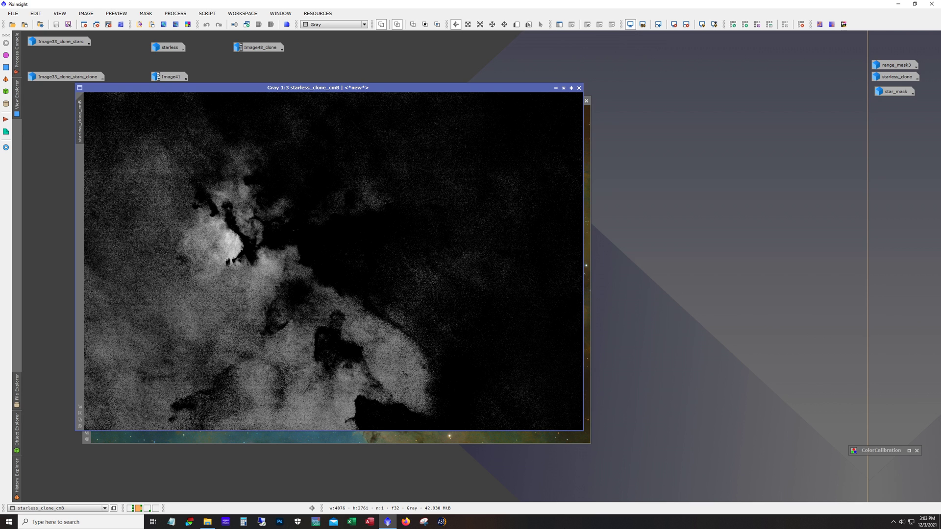
View range_mask3, iconize both masks and Image48, then open and position Image41 (Mel15_v2.tif).
{"action": "double_click", "coordinate": [896, 65]}
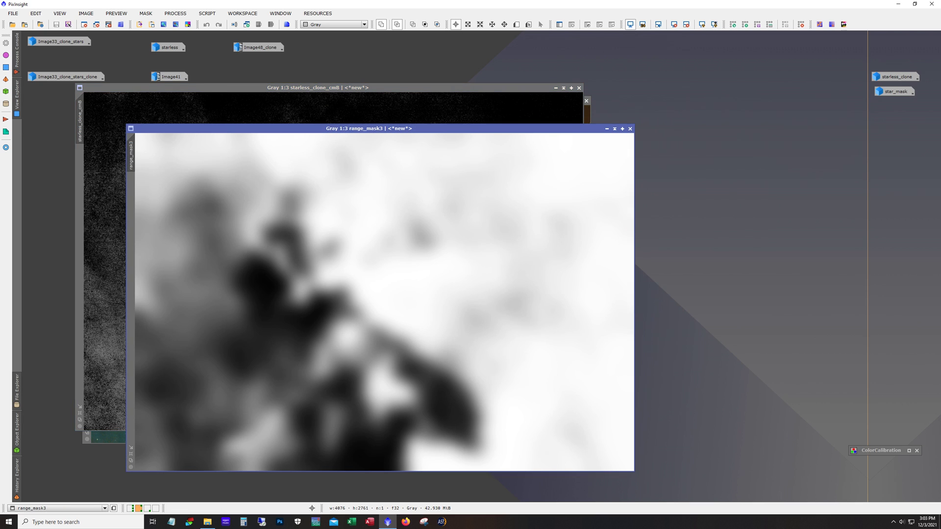
{"action": "left_click", "coordinate": [615, 128]}
{"action": "left_click", "coordinate": [564, 88]}
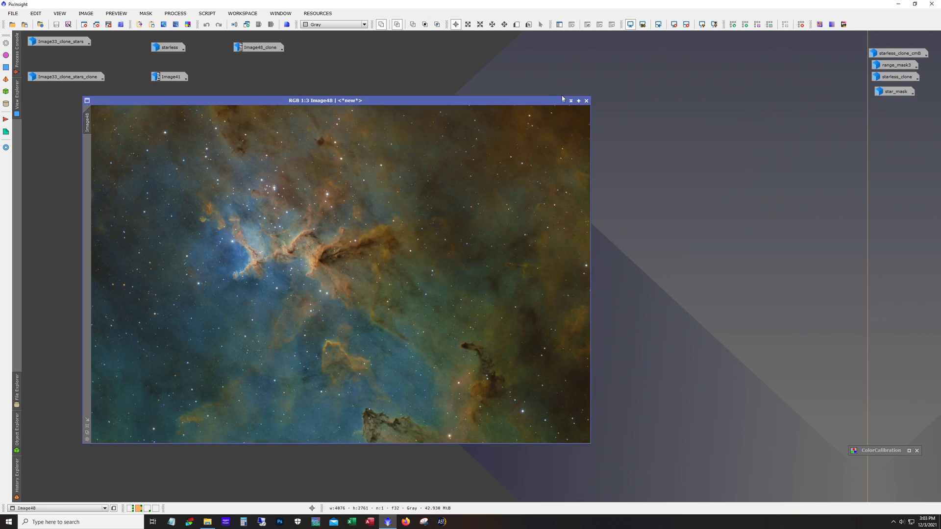
{"action": "left_click", "coordinate": [564, 101]}
{"action": "double_click", "coordinate": [176, 79]}
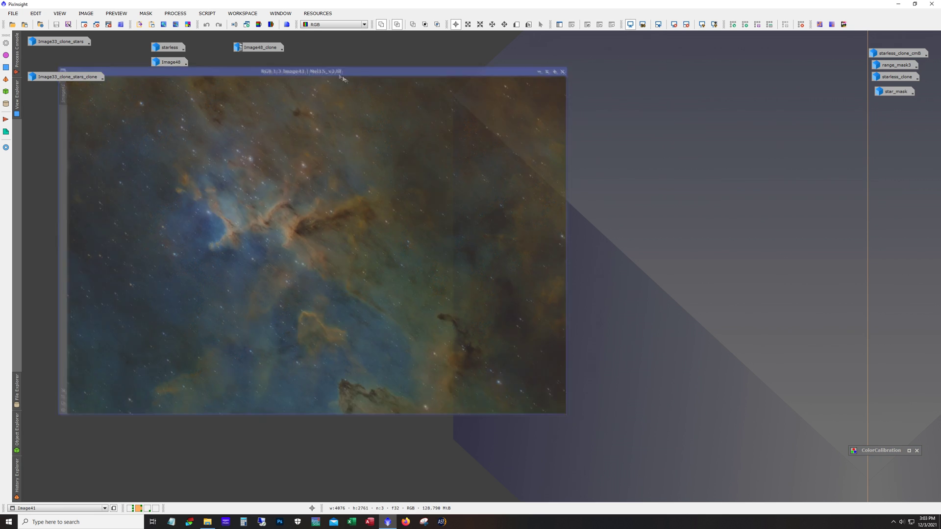
{"action": "left_click_drag", "start_coordinate": [329, 71], "coordinate": [369, 96]}
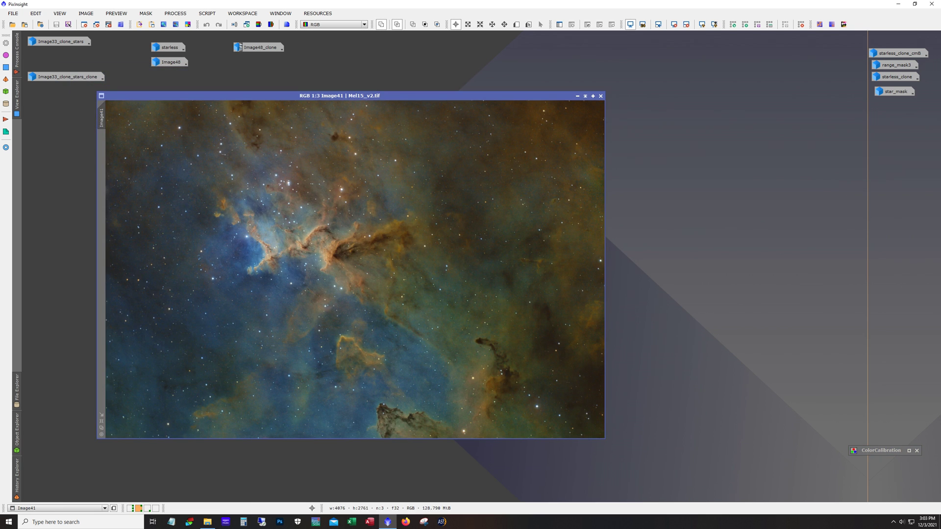